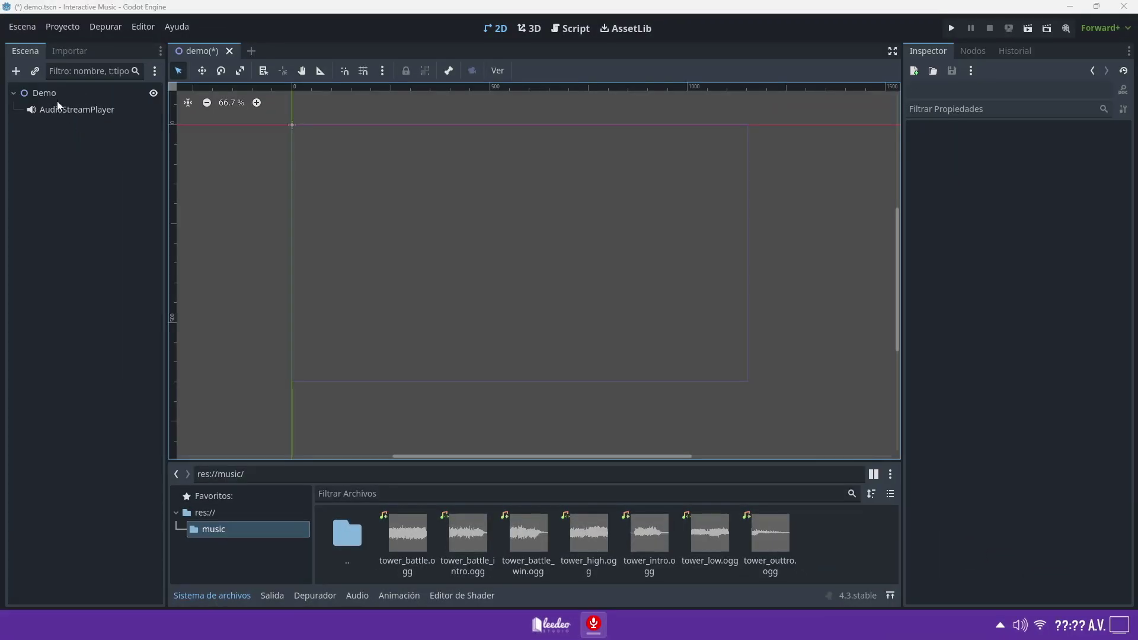
Step: Add an AudioStreamPlayer child under Demo and show its Stream property options
{"action": "right_click", "coordinate": [53, 94]}
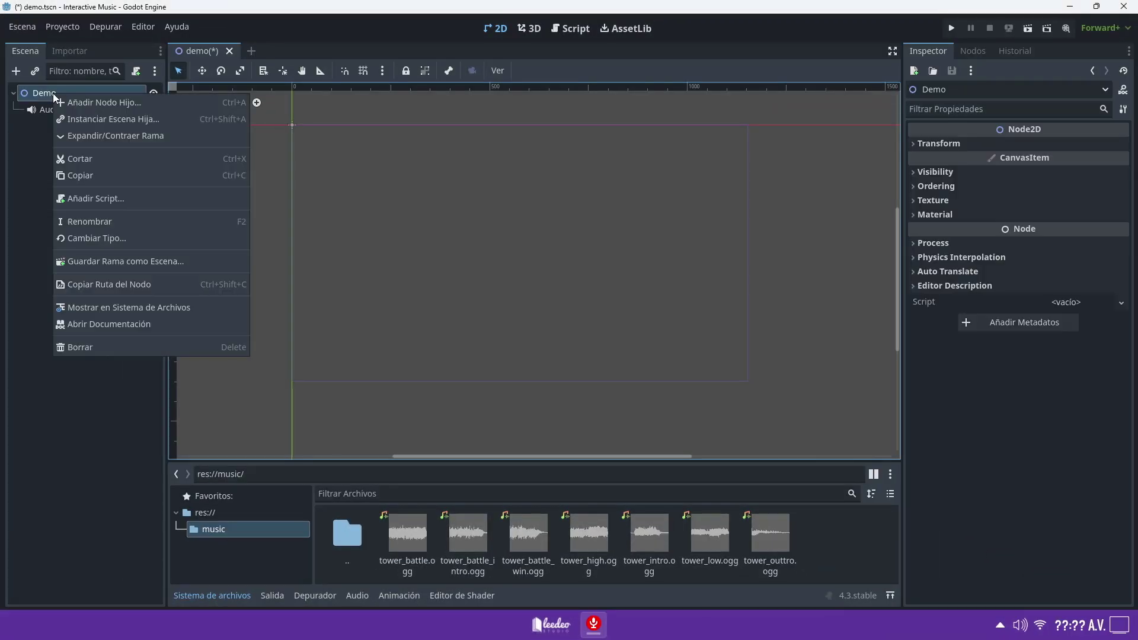
{"action": "left_click", "coordinate": [76, 99]}
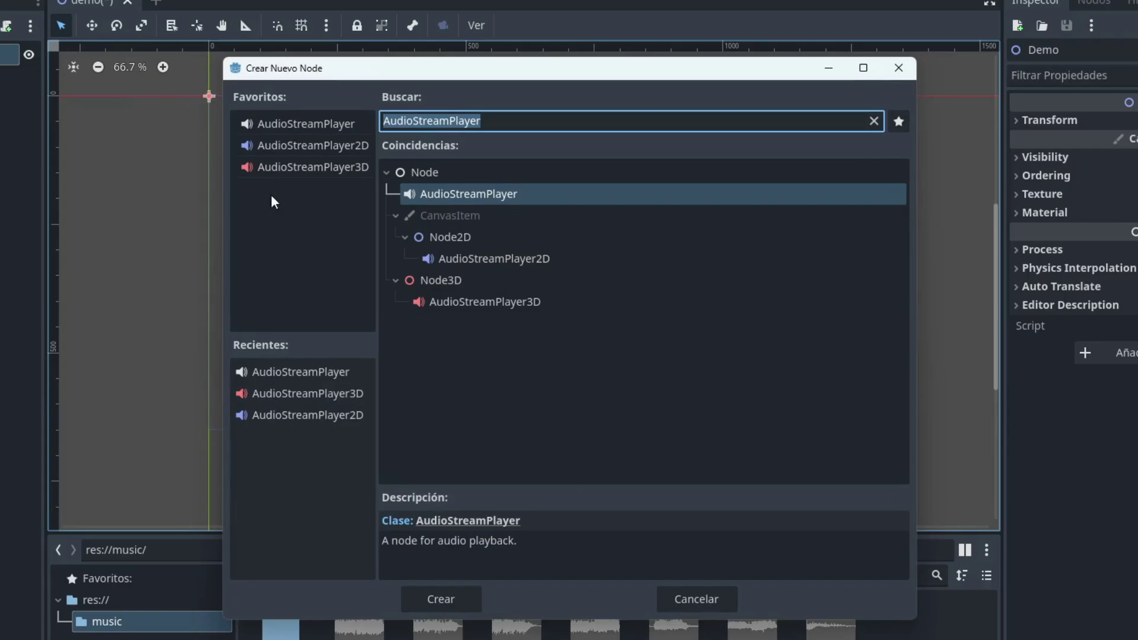
{"action": "double_click", "coordinate": [283, 120]}
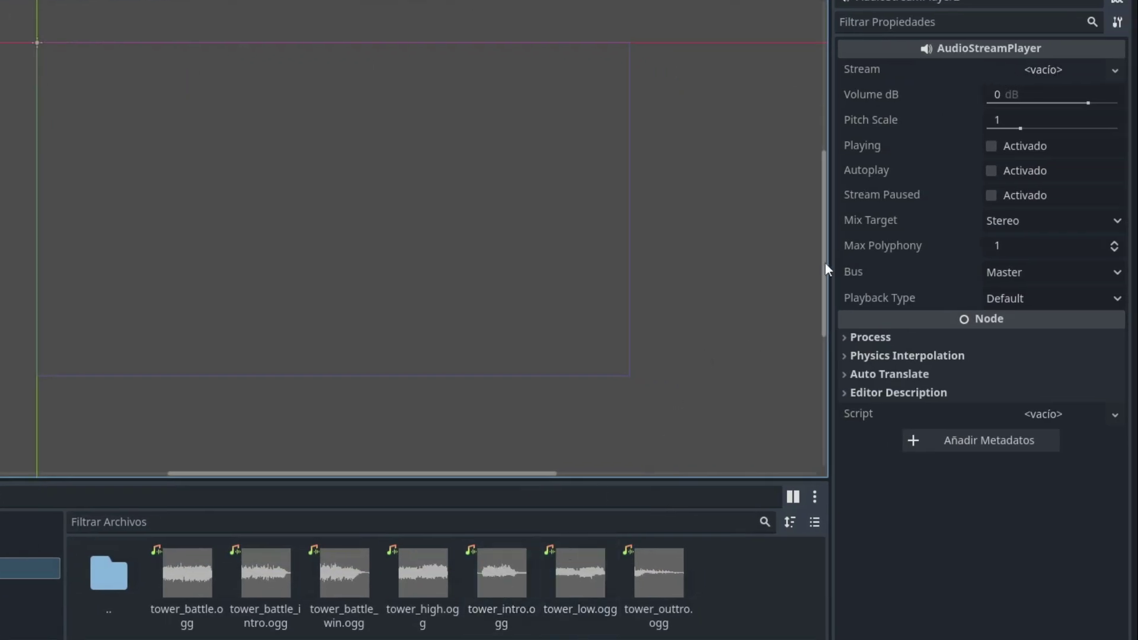
{"action": "left_click", "coordinate": [1115, 71]}
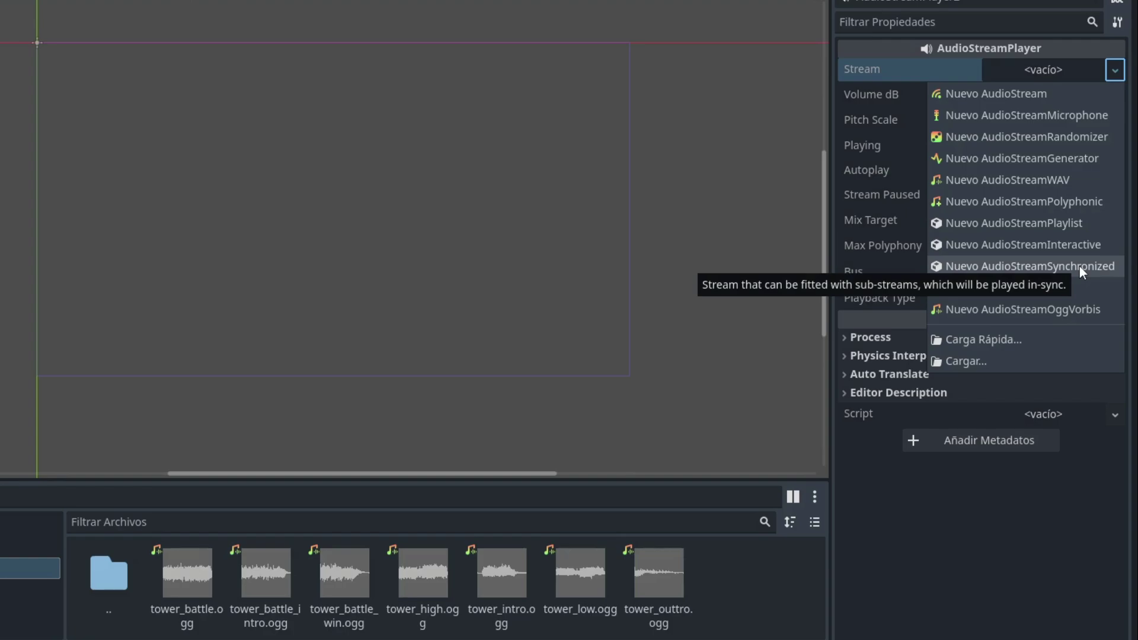
Step: Give the player a new AudioStreamInteractive stream with three clips
{"action": "left_click", "coordinate": [1054, 247]}
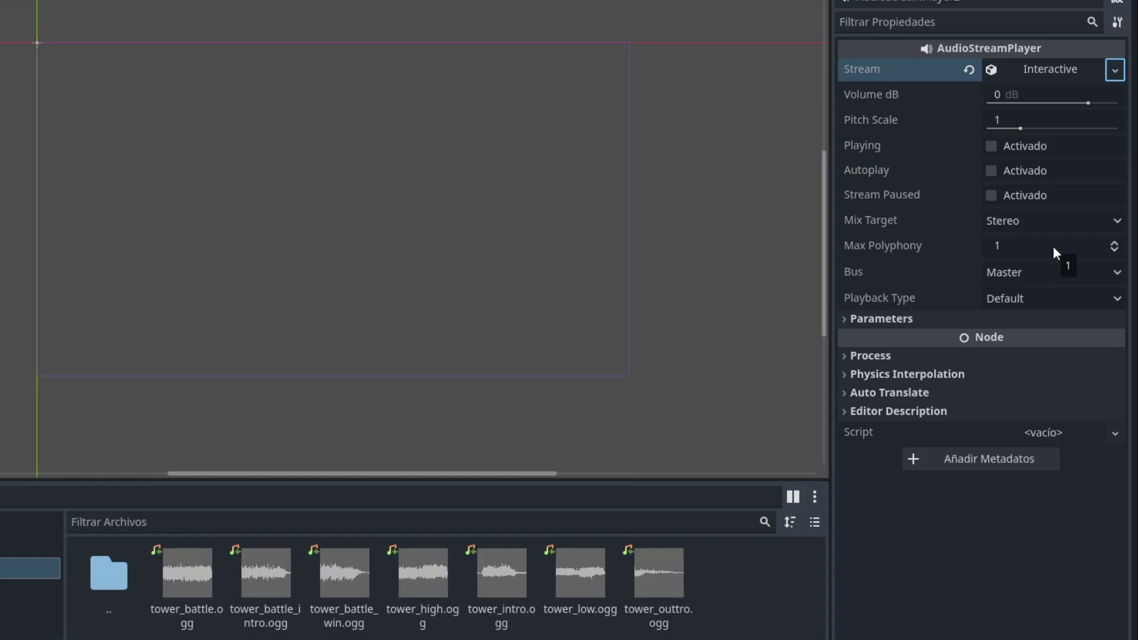
{"action": "left_click", "coordinate": [1055, 68]}
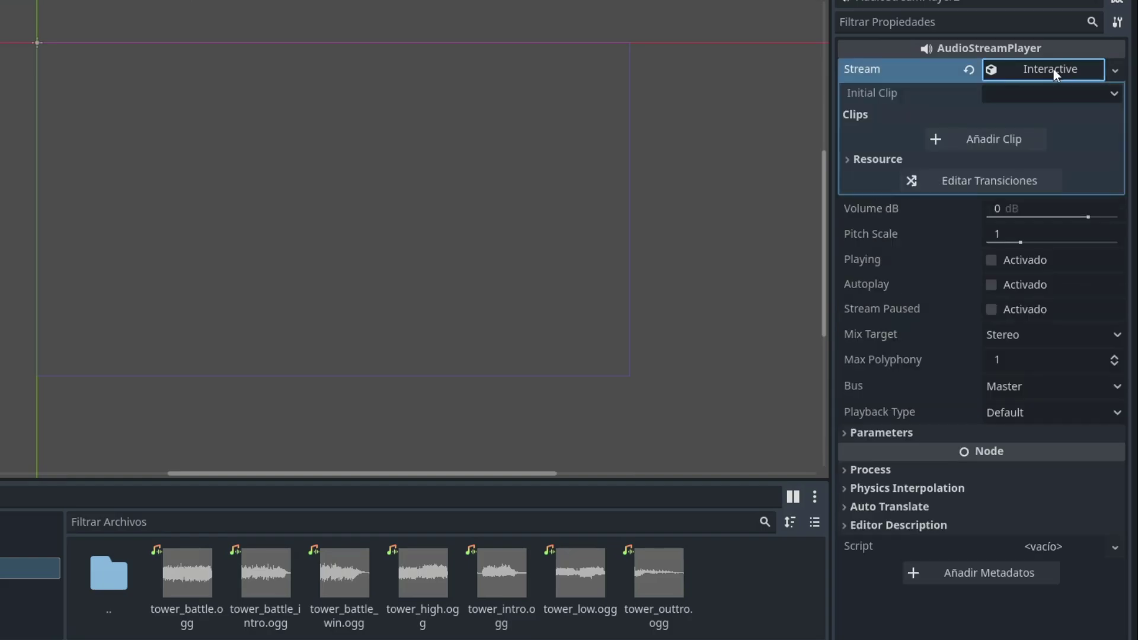
{"action": "left_click", "coordinate": [988, 138]}
{"action": "left_click", "coordinate": [972, 227]}
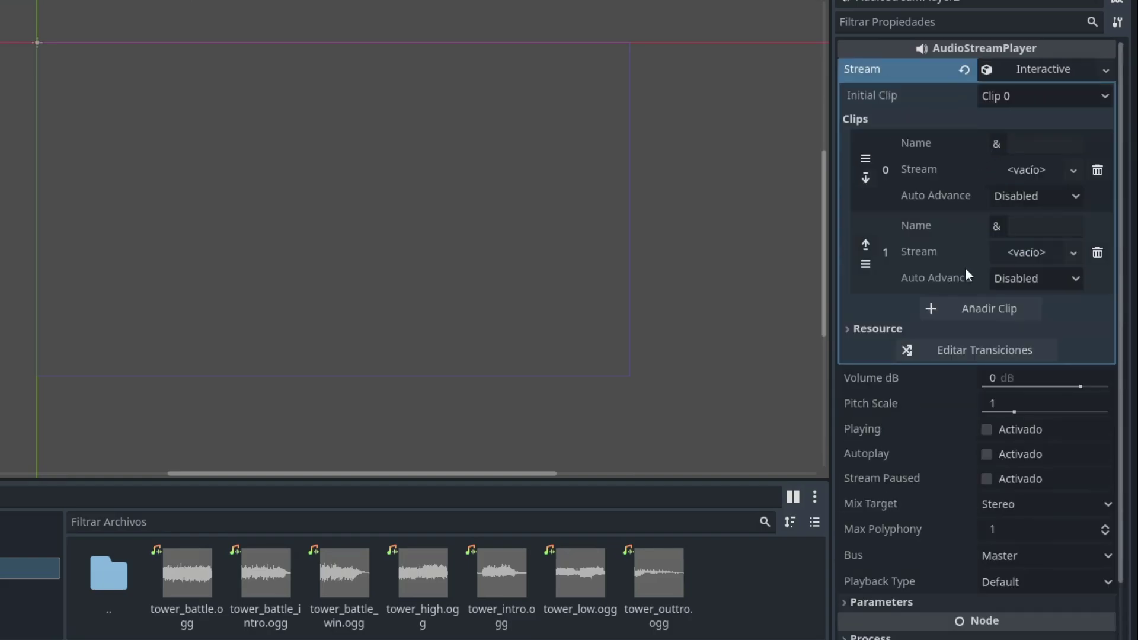
{"action": "left_click", "coordinate": [975, 308]}
Step: Assign tower_intro.ogg to clip 0 and tower_low.ogg to clip 1, and name clip 2 'Demo'
{"action": "left_click", "coordinate": [508, 576]}
{"action": "left_click_drag", "start_coordinate": [509, 576], "coordinate": [1036, 172]}
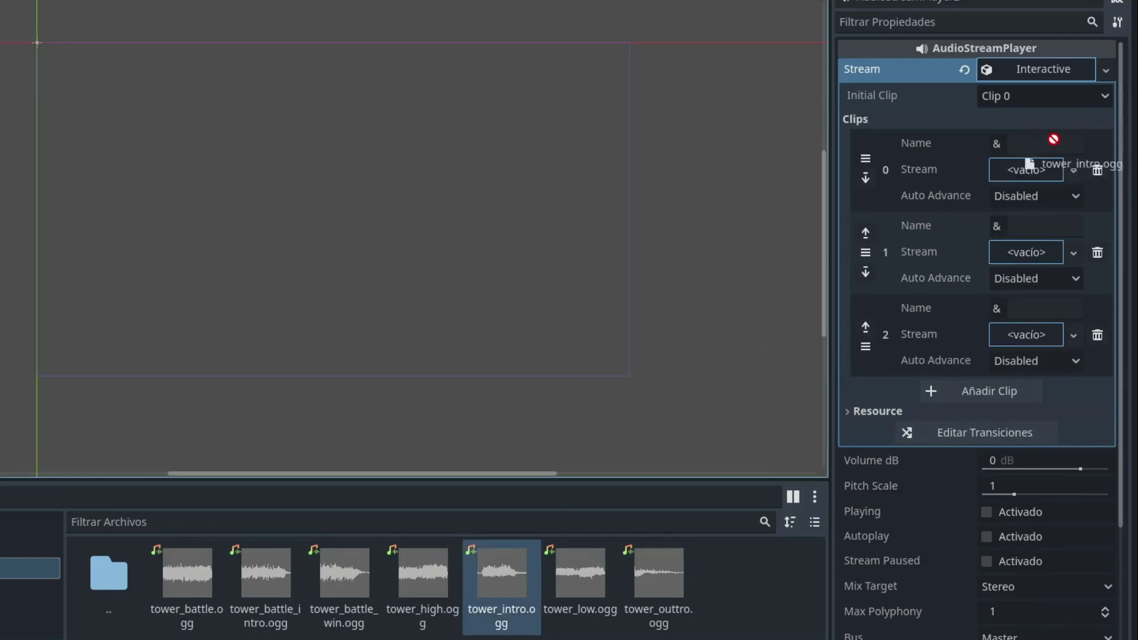
{"action": "left_click_drag", "start_coordinate": [580, 573], "coordinate": [1043, 287]}
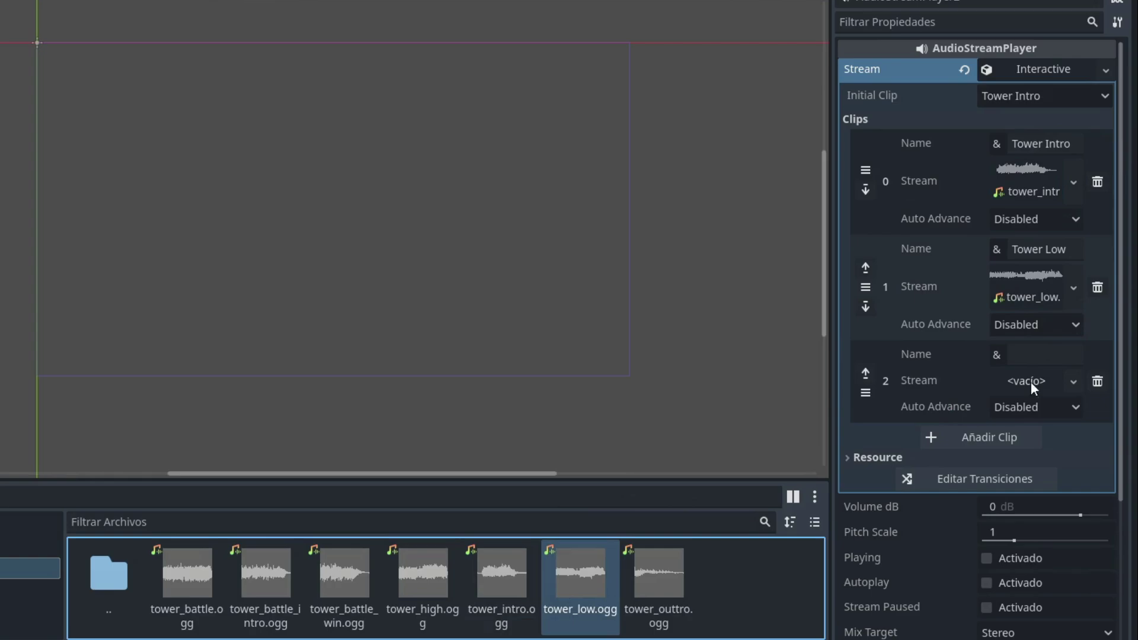
{"action": "left_click", "coordinate": [1041, 354]}
{"action": "type", "text": "Demo"}
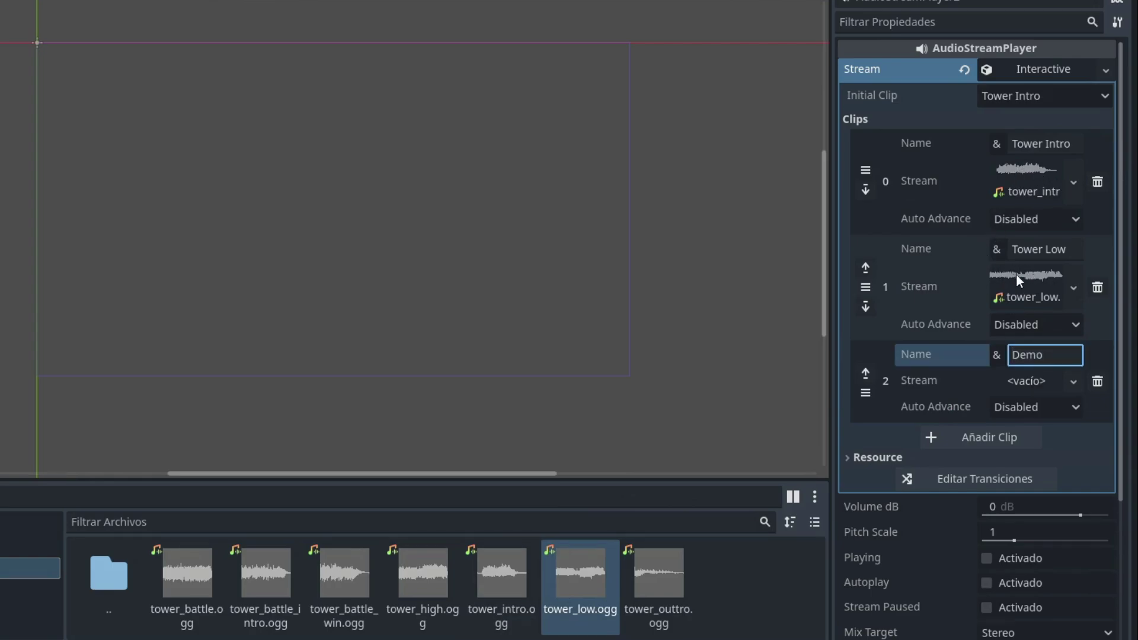
Step: Enable Auto Advance on Tower Intro with Tower Low as next clip, then preview playback once
{"action": "left_click", "coordinate": [1072, 216]}
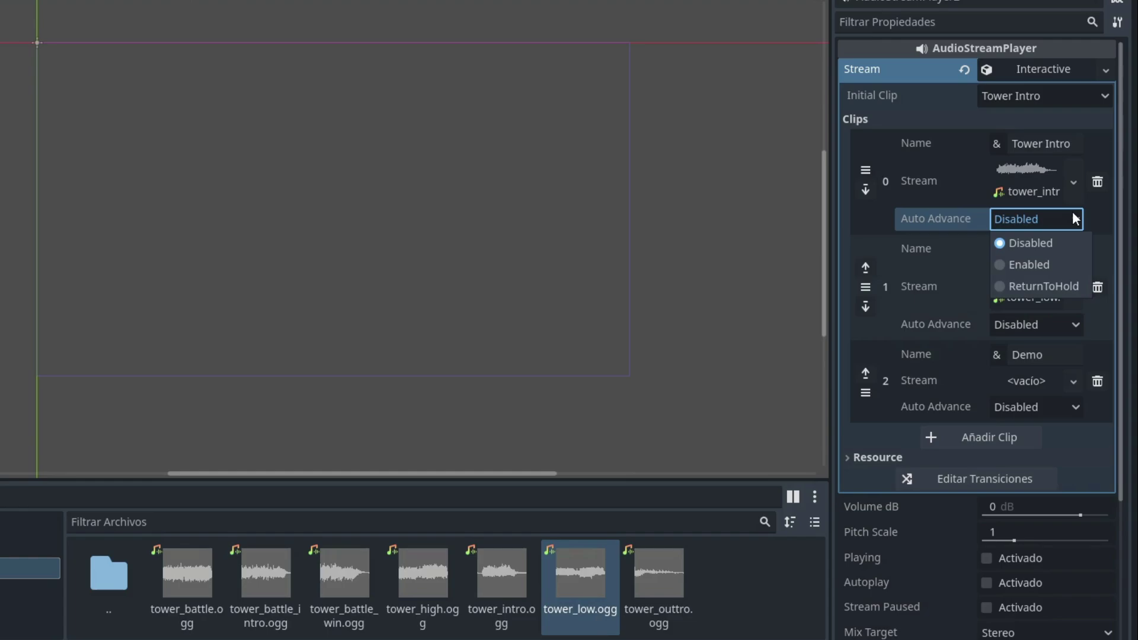
{"action": "left_click", "coordinate": [1032, 241]}
{"action": "left_click", "coordinate": [1026, 243]}
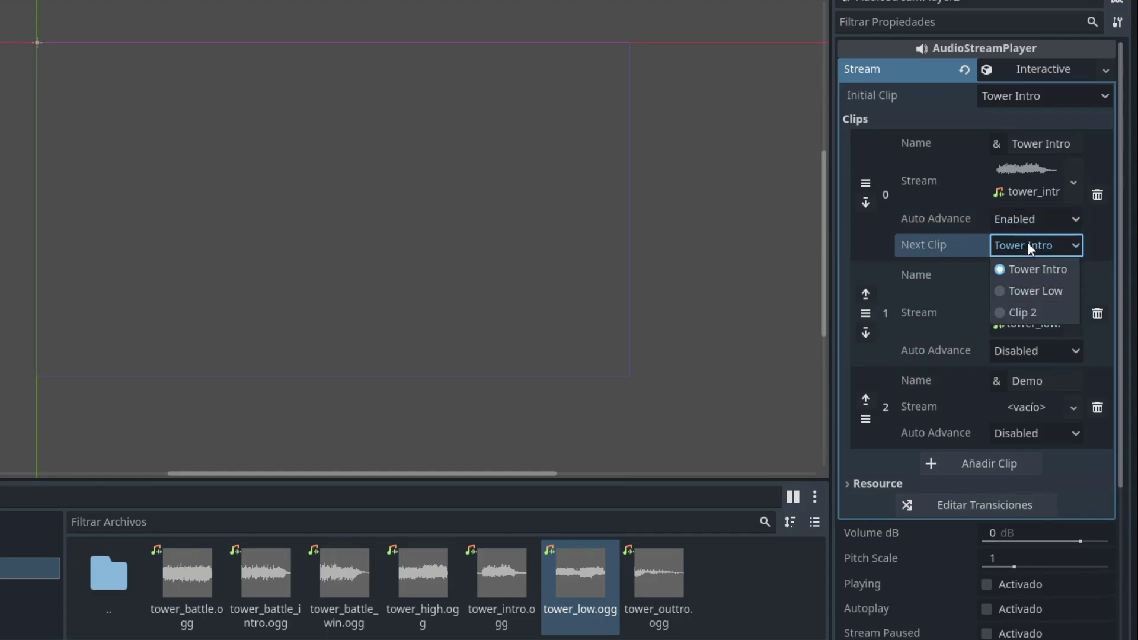
{"action": "left_click", "coordinate": [1030, 290]}
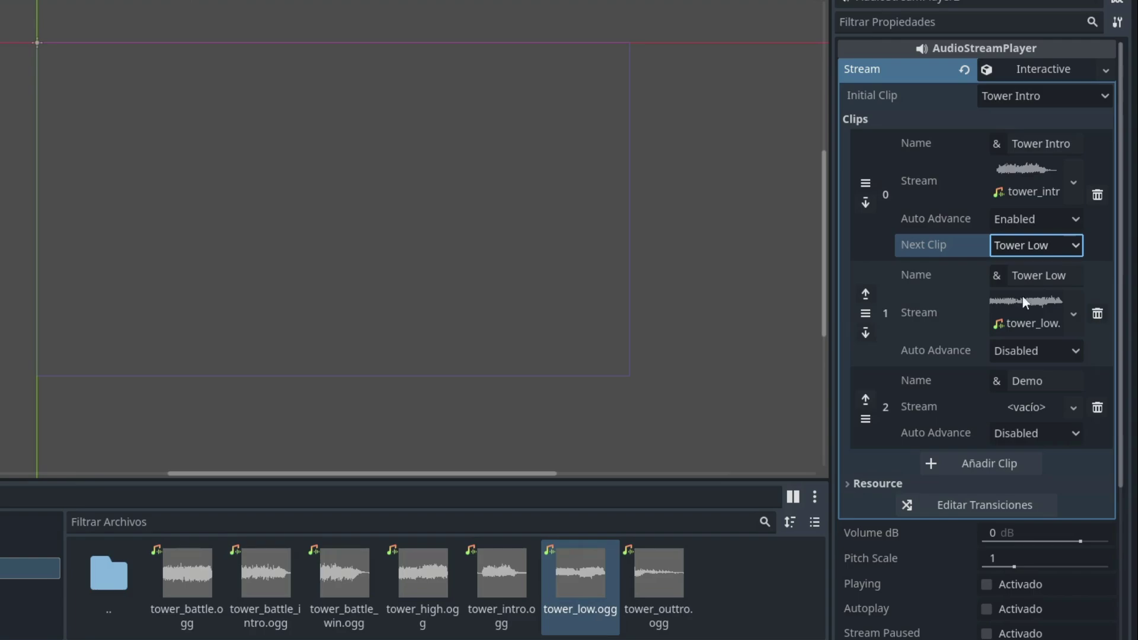
{"action": "left_click", "coordinate": [985, 584]}
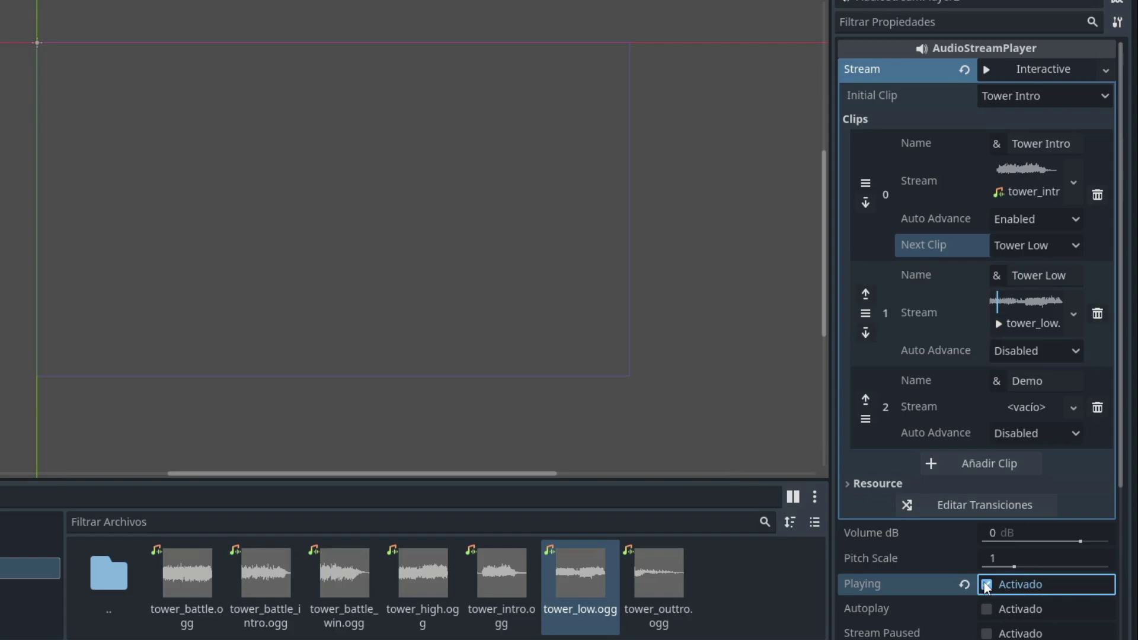
{"action": "left_click", "coordinate": [986, 585]}
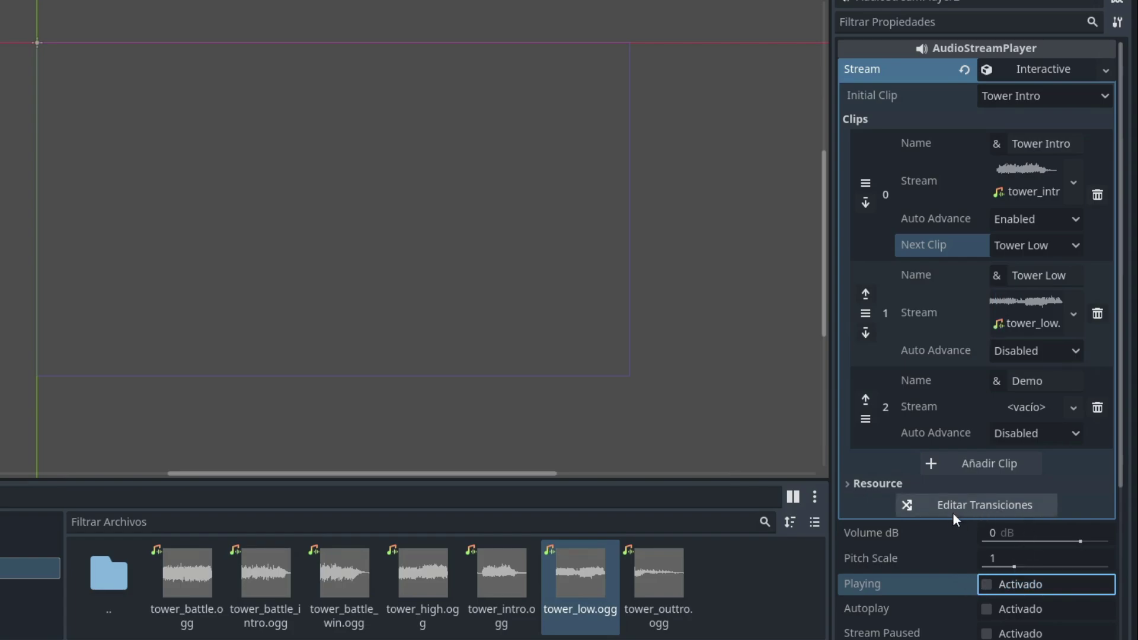
Step: In the transition editor, enable the Tower Low to Tower Intro transition and show its Transición desde options
{"action": "left_click", "coordinate": [975, 505]}
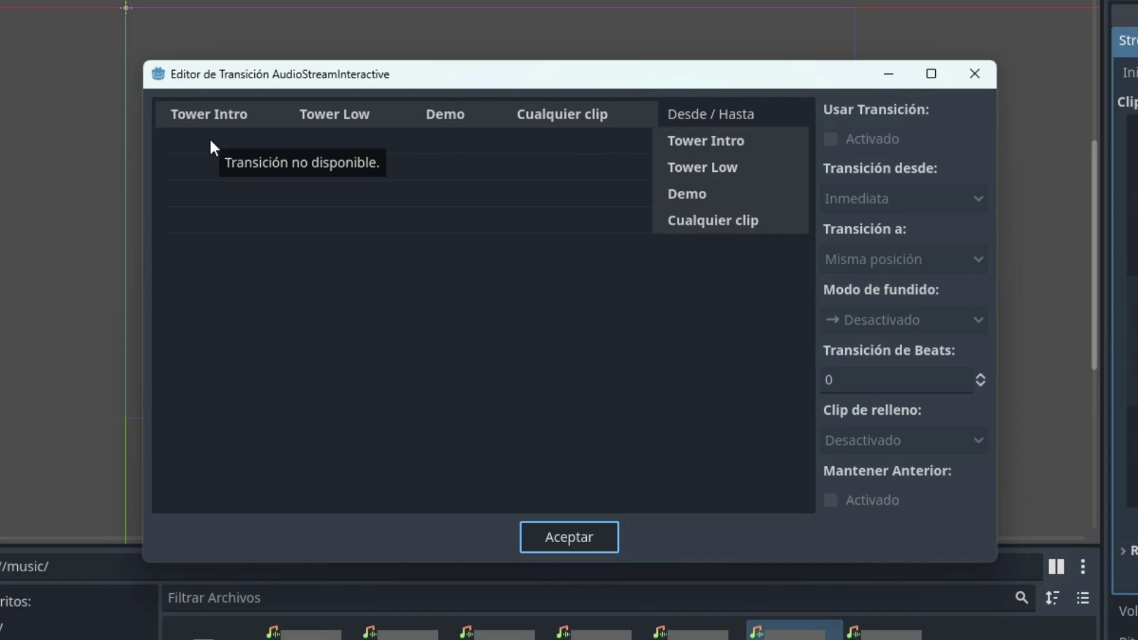
{"action": "left_click", "coordinate": [203, 172]}
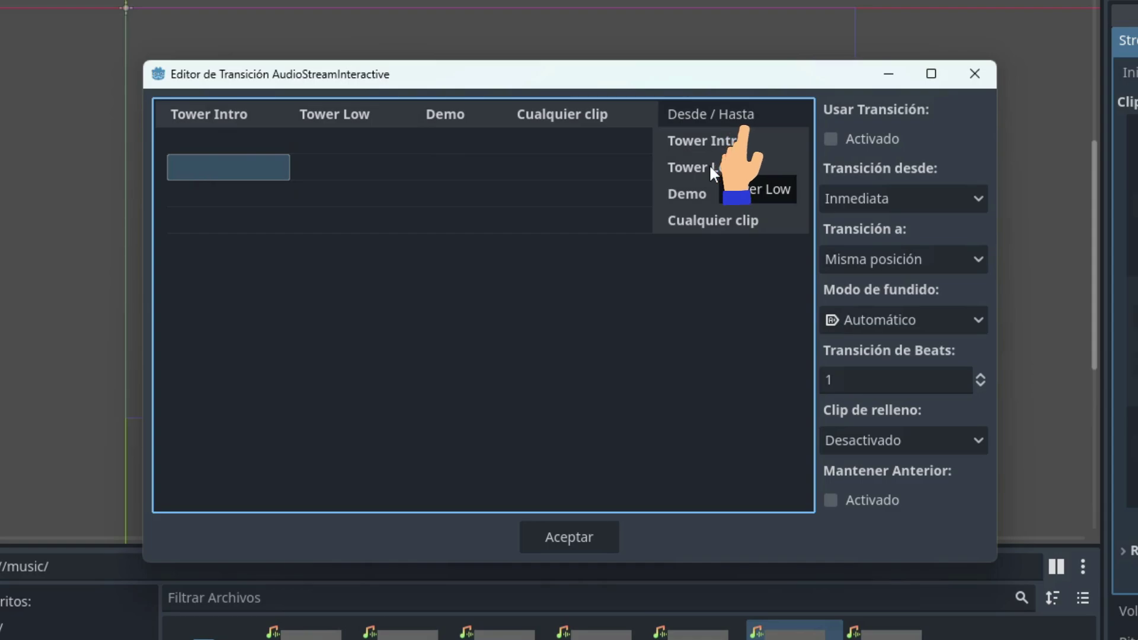
{"action": "left_click", "coordinate": [835, 137]}
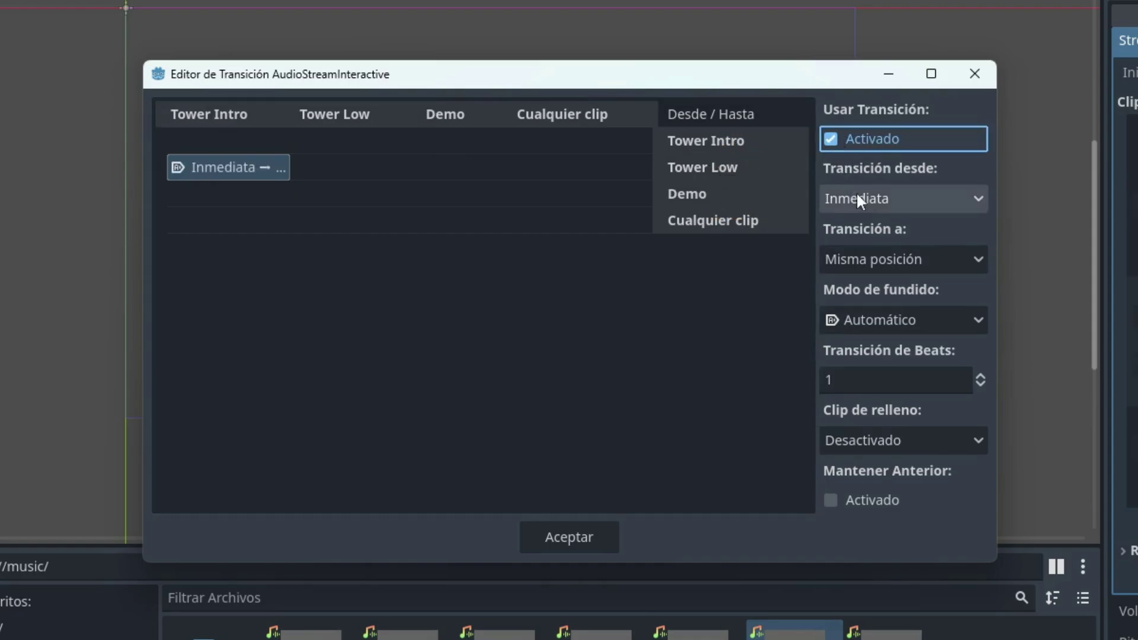
{"action": "left_click", "coordinate": [889, 200]}
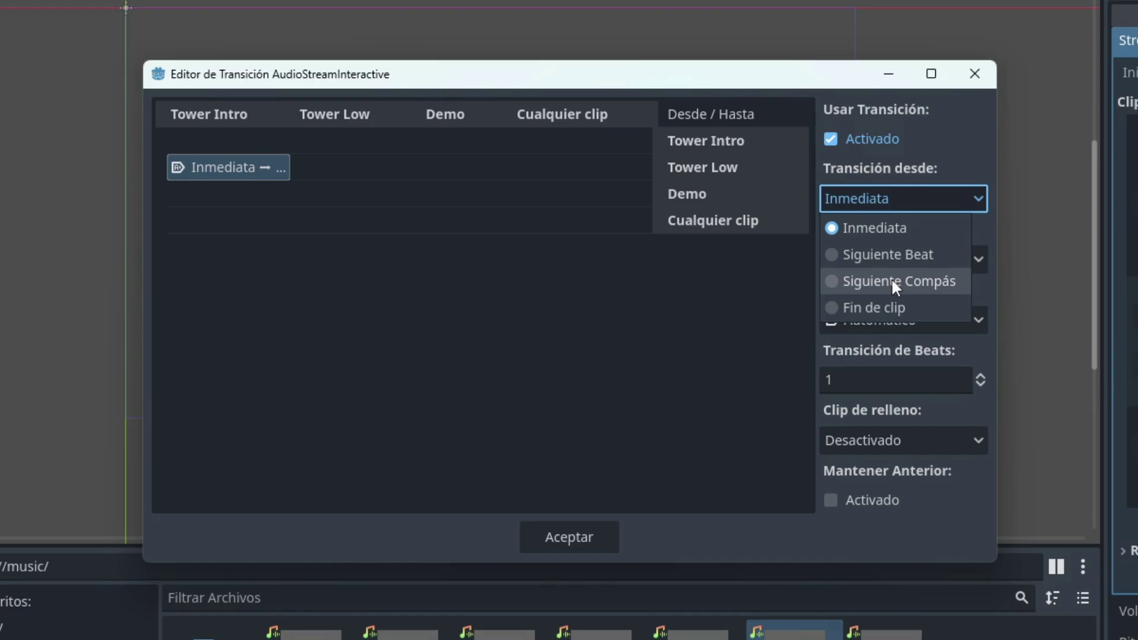
Step: Set the transition to Fin de clip, Misma posición, Automático fade, no filler clip, and confirm with Aceptar
{"action": "left_click", "coordinate": [869, 312]}
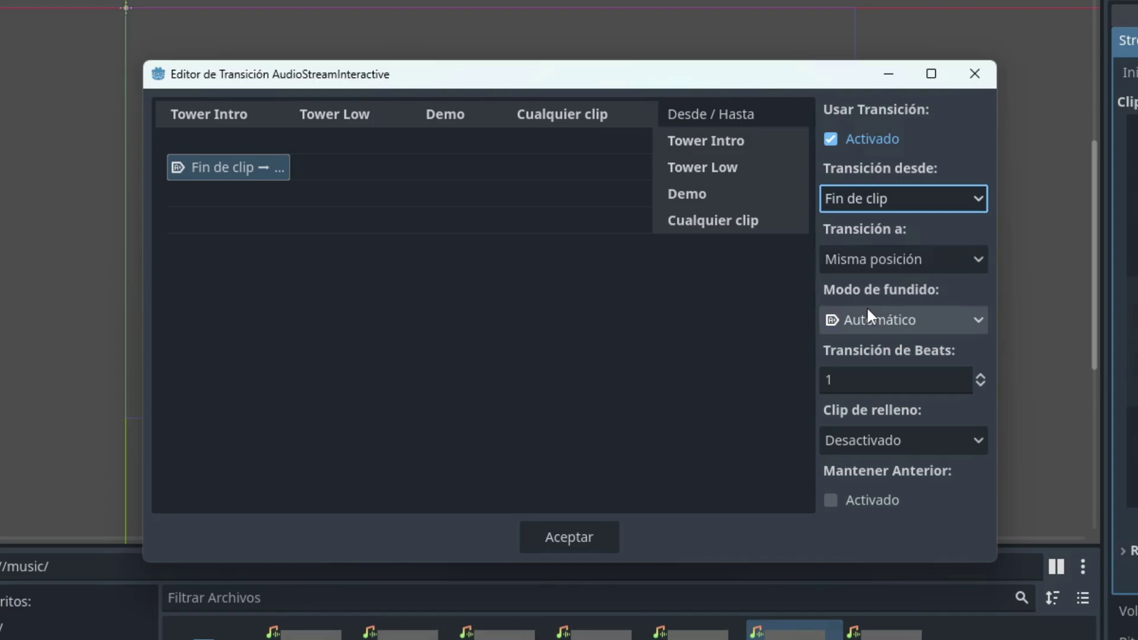
{"action": "left_click", "coordinate": [882, 259]}
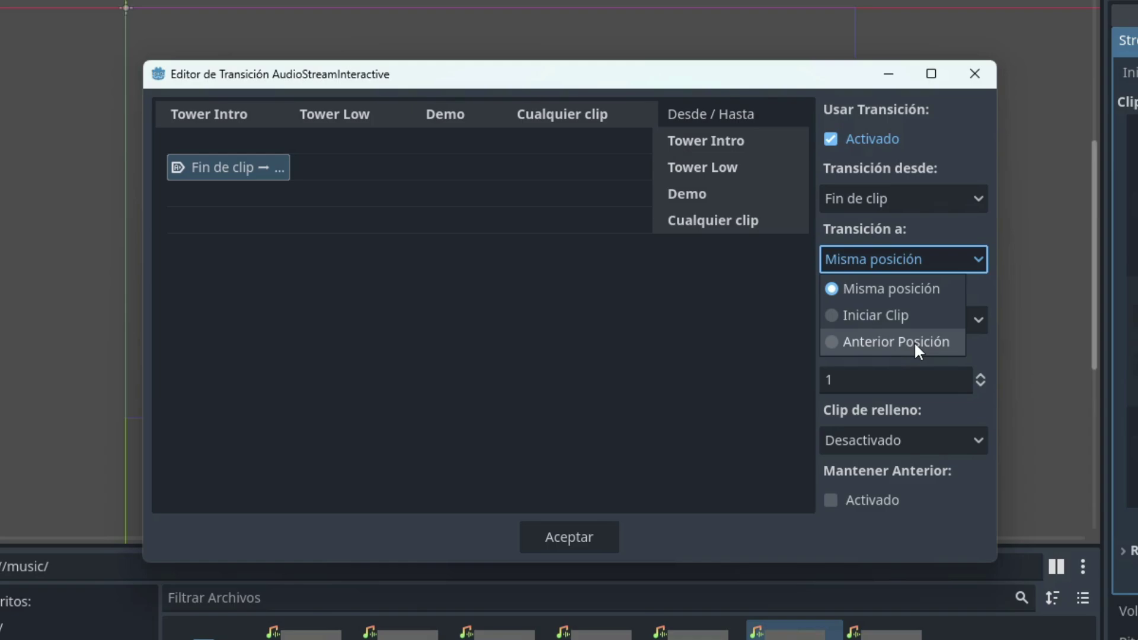
{"action": "left_click", "coordinate": [827, 503]}
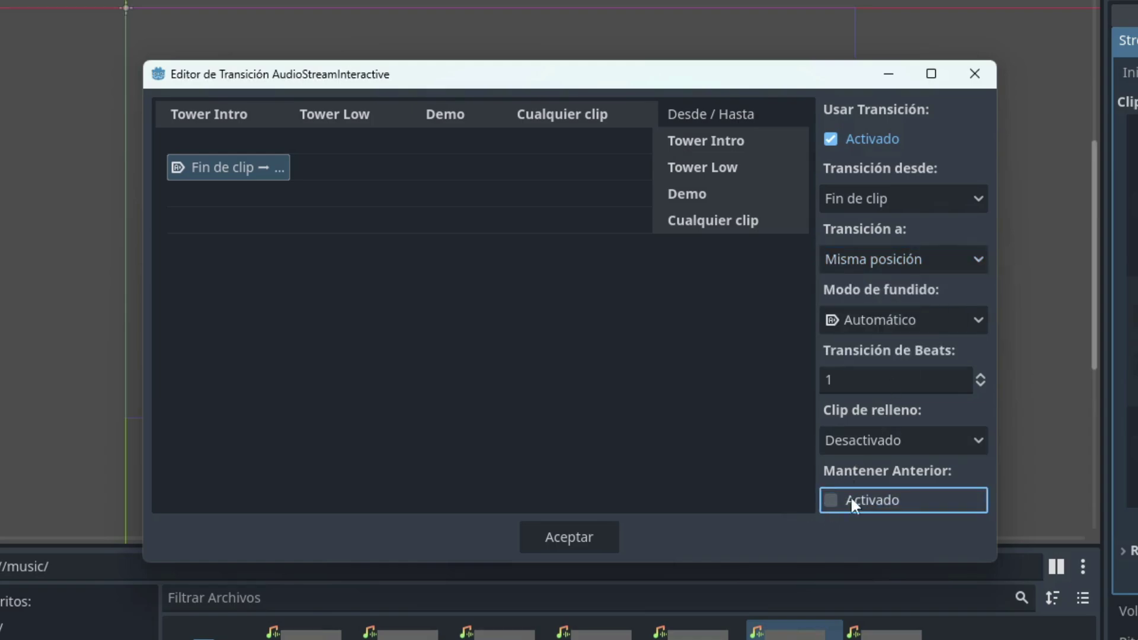
{"action": "left_click", "coordinate": [894, 319]}
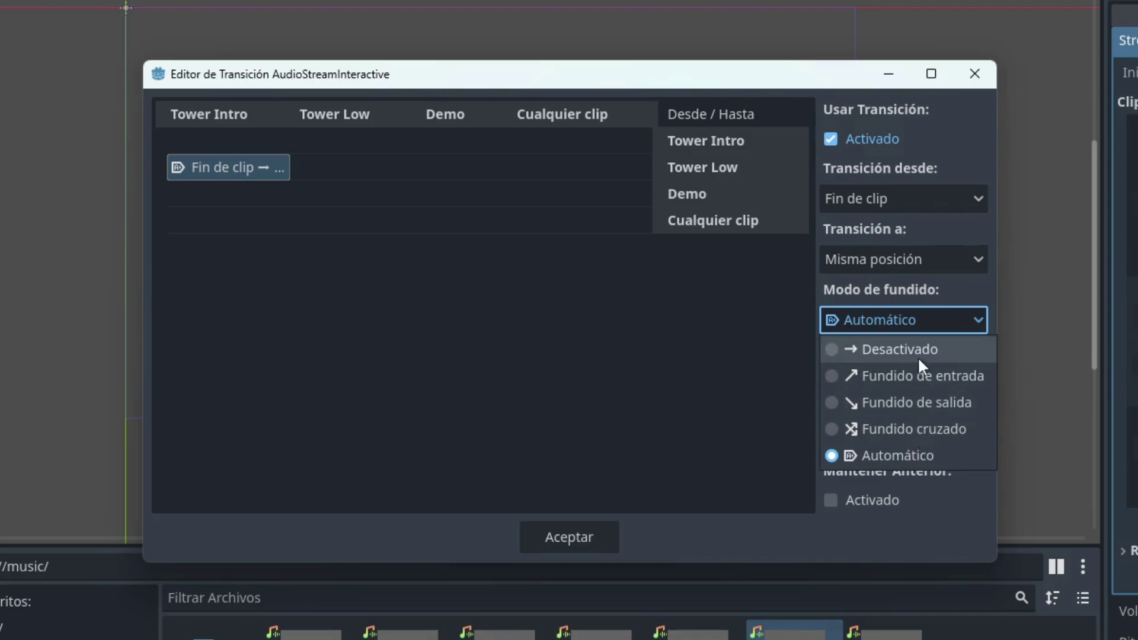
{"action": "left_click", "coordinate": [912, 323]}
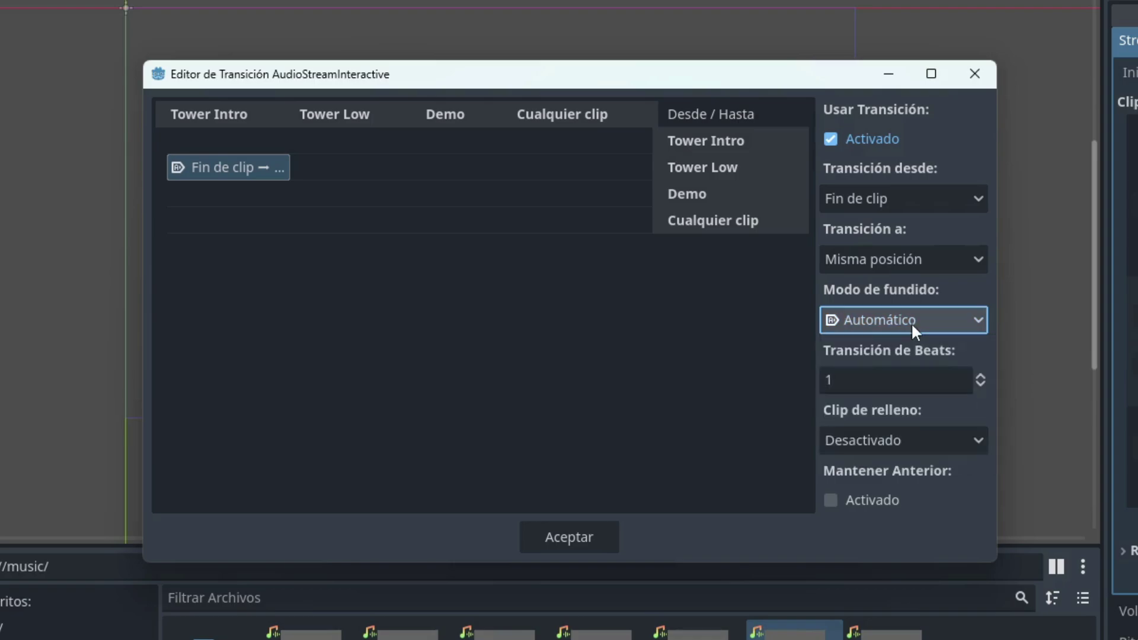
{"action": "left_click", "coordinate": [885, 375]}
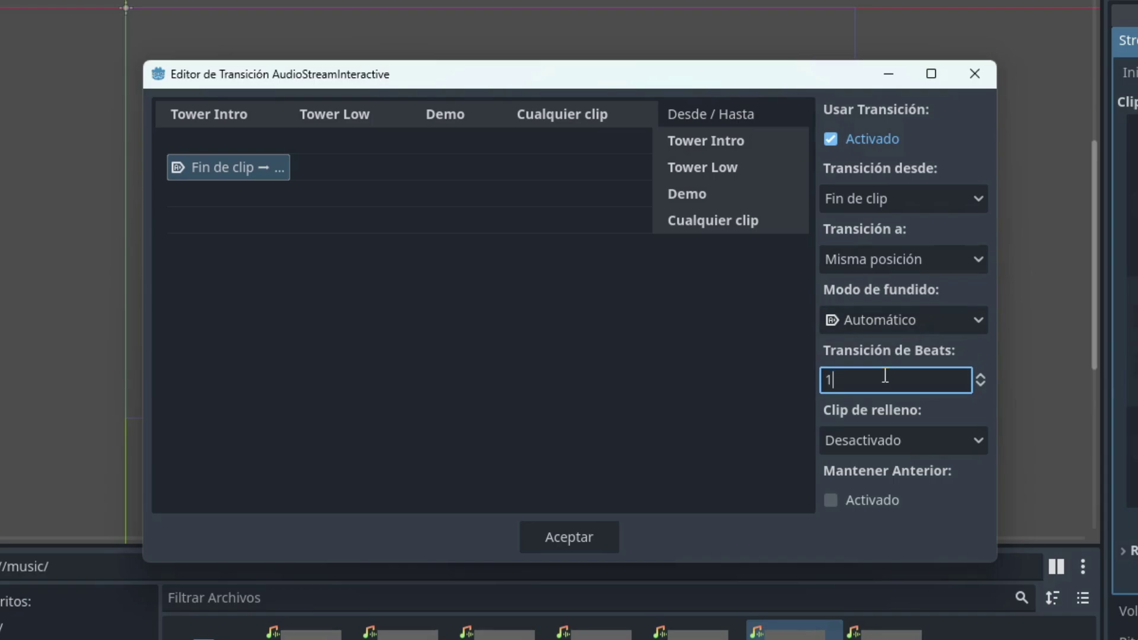
{"action": "left_click", "coordinate": [892, 445]}
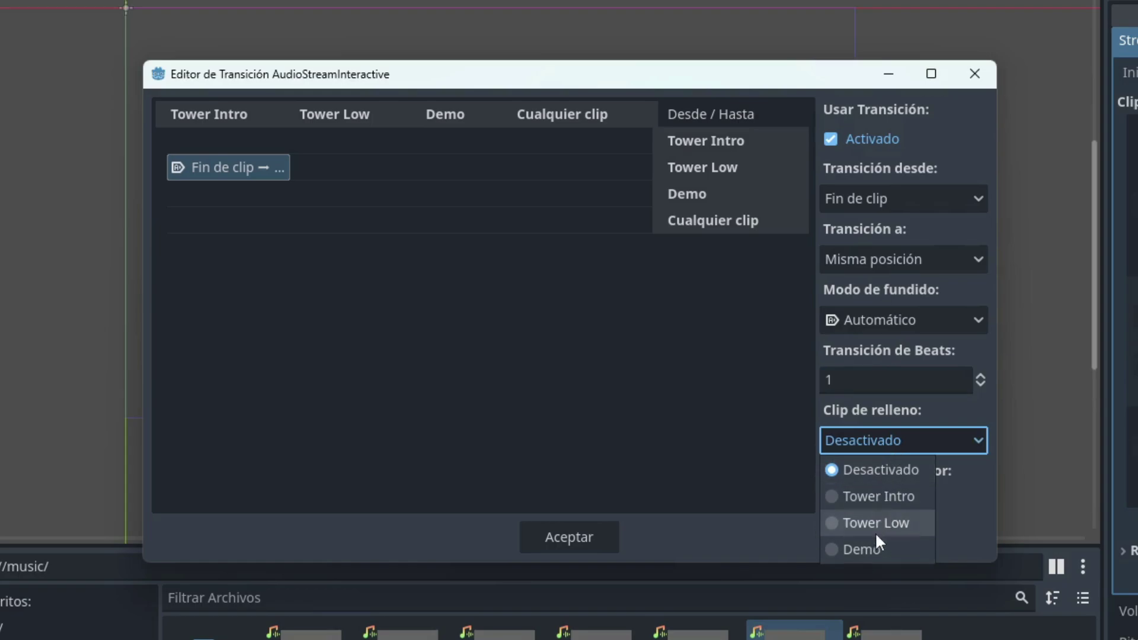
{"action": "left_click", "coordinate": [867, 477]}
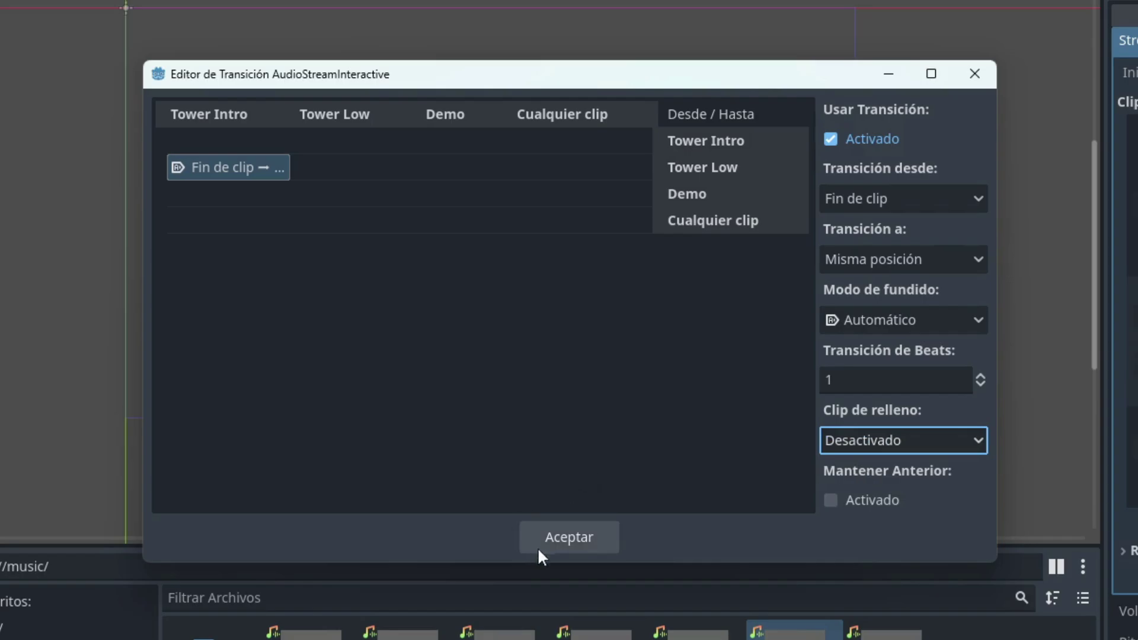
{"action": "left_click", "coordinate": [562, 540]}
Step: Expand the player's Parameters and check the empty Switch to Clip list without choosing a clip
{"action": "scroll", "coordinate": [1004, 320], "scroll_direction": "down", "scroll_amount": 3}
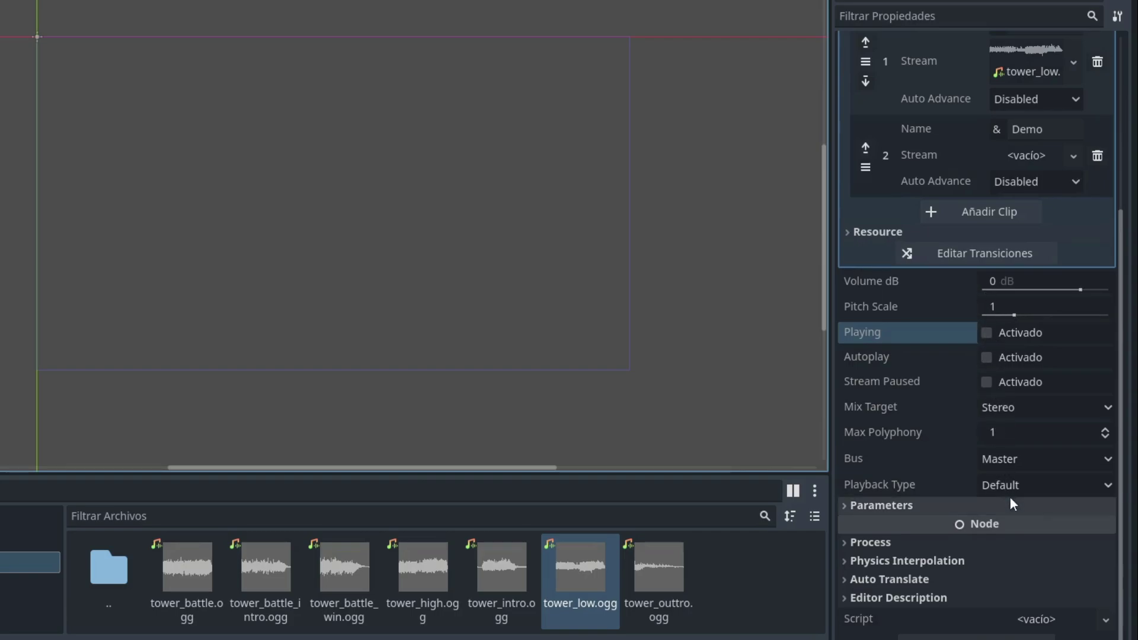
{"action": "left_click", "coordinate": [909, 505]}
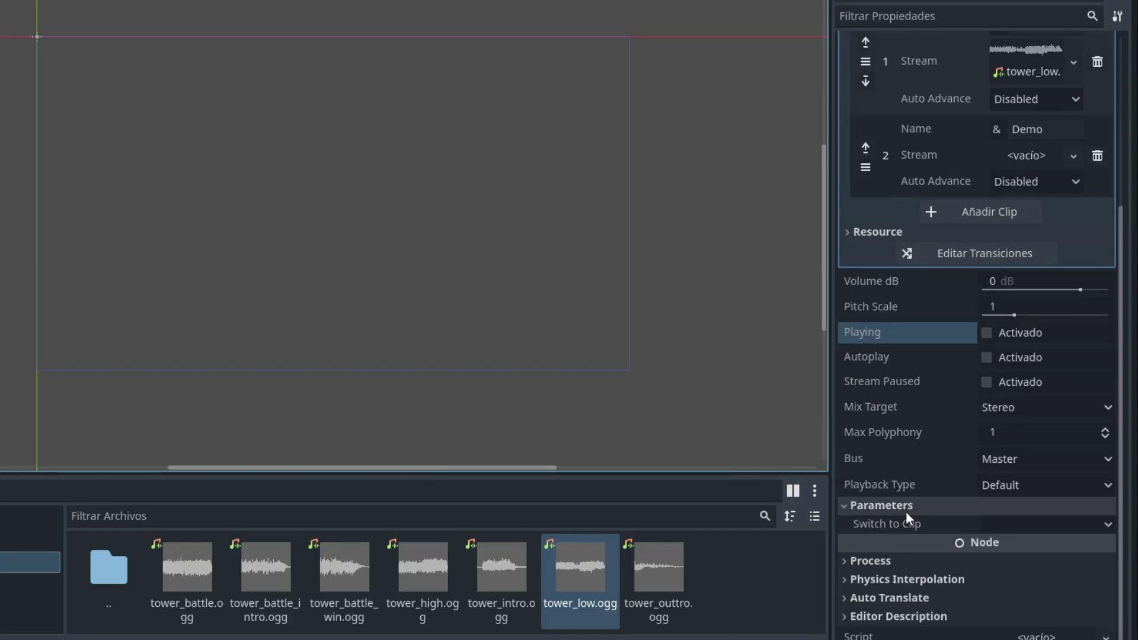
{"action": "left_click", "coordinate": [1042, 521]}
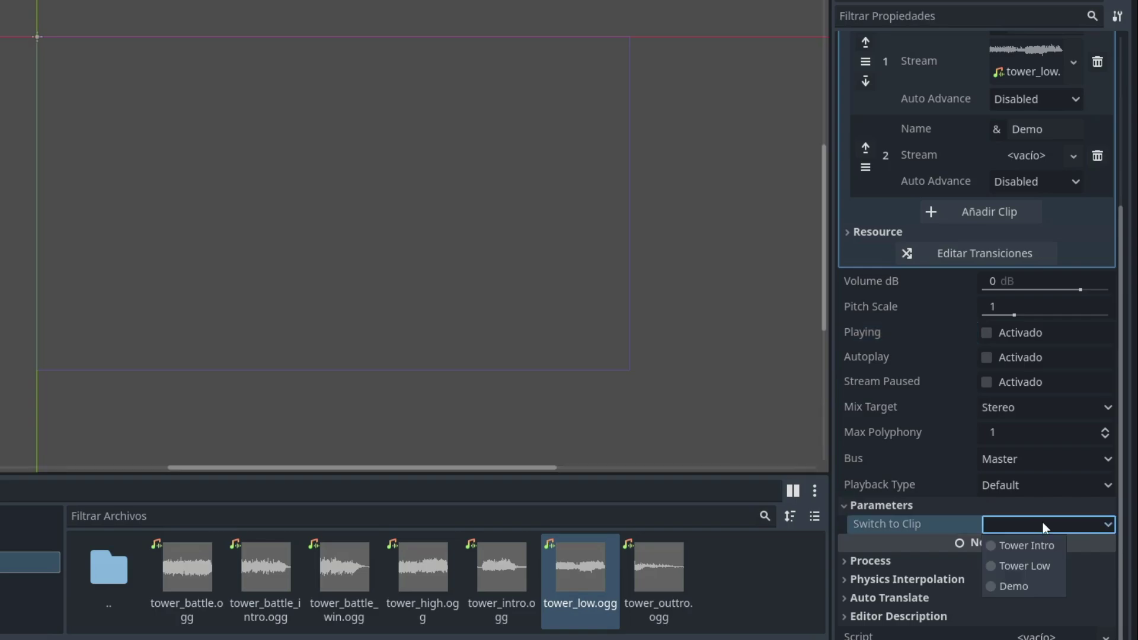
{"action": "left_click", "coordinate": [1111, 527]}
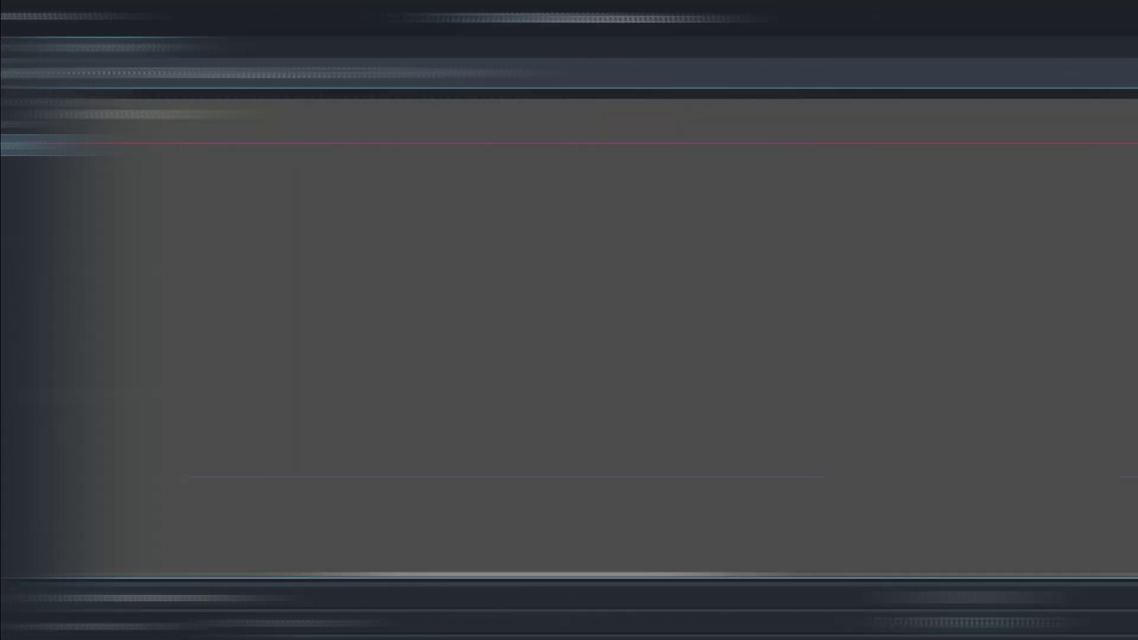
{"action": "right_click", "coordinate": [112, 147]}
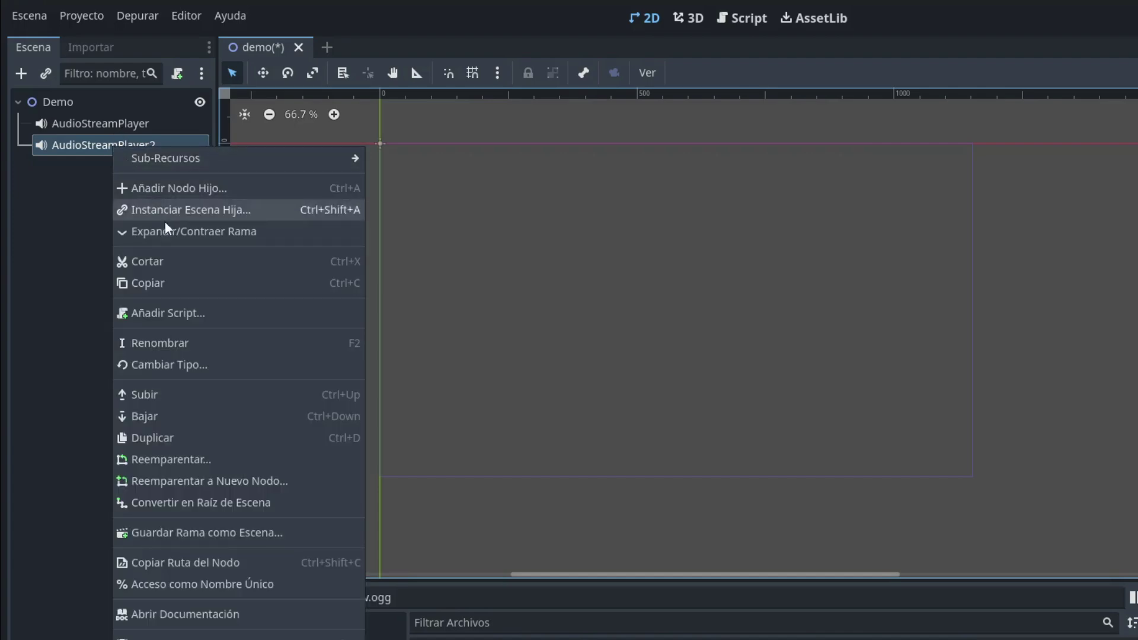
Step: Attach a new built-in script to AudioStreamPlayer2
{"action": "left_click", "coordinate": [172, 311]}
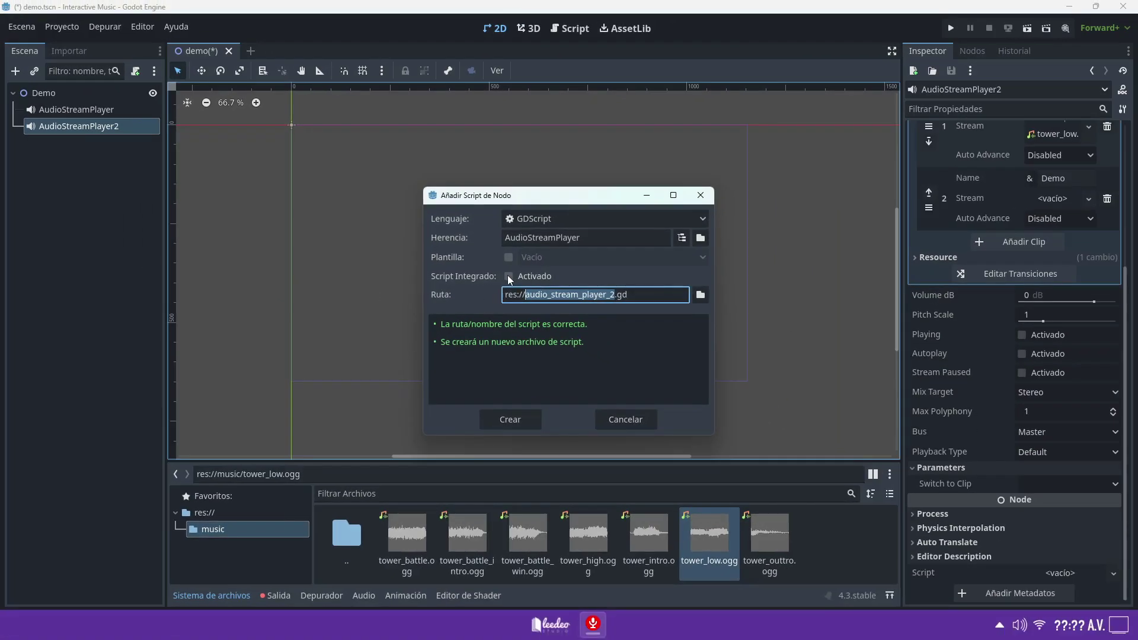
{"action": "left_click", "coordinate": [518, 280]}
{"action": "left_click", "coordinate": [509, 420]}
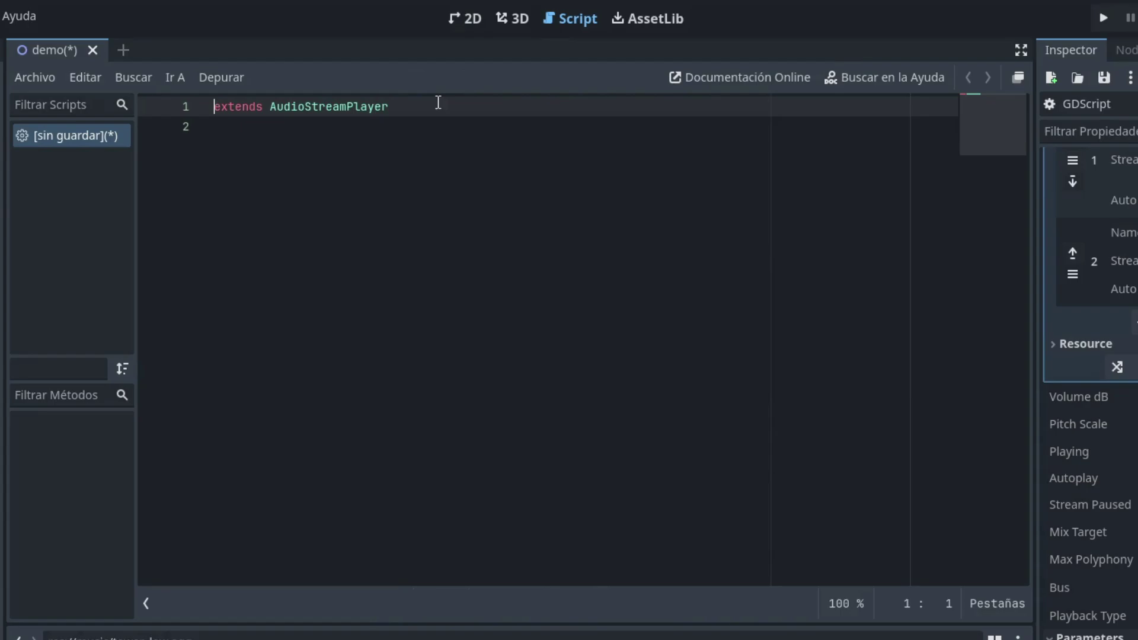
Step: Write a _ready() function that calls self.play()
{"action": "key", "text": "Return"}
{"action": "key", "text": "Return"}
{"action": "type", "text": "func "}
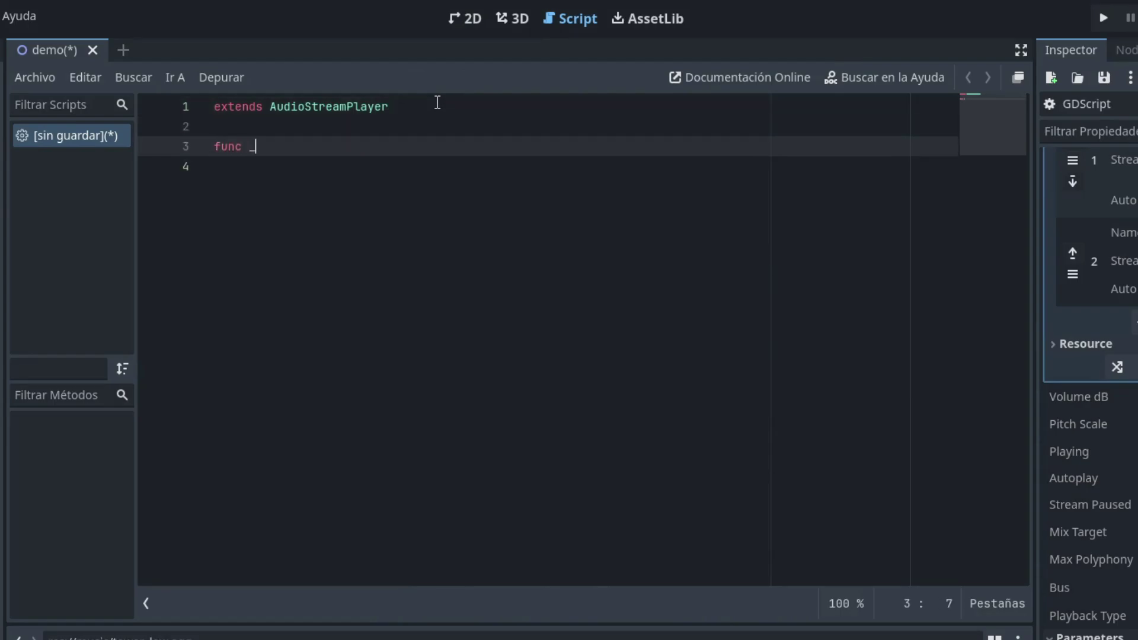
{"action": "type", "text": "_re"}
{"action": "key", "text": "Return"}
{"action": "key", "text": "Return"}
{"action": "type", "text": "se"}
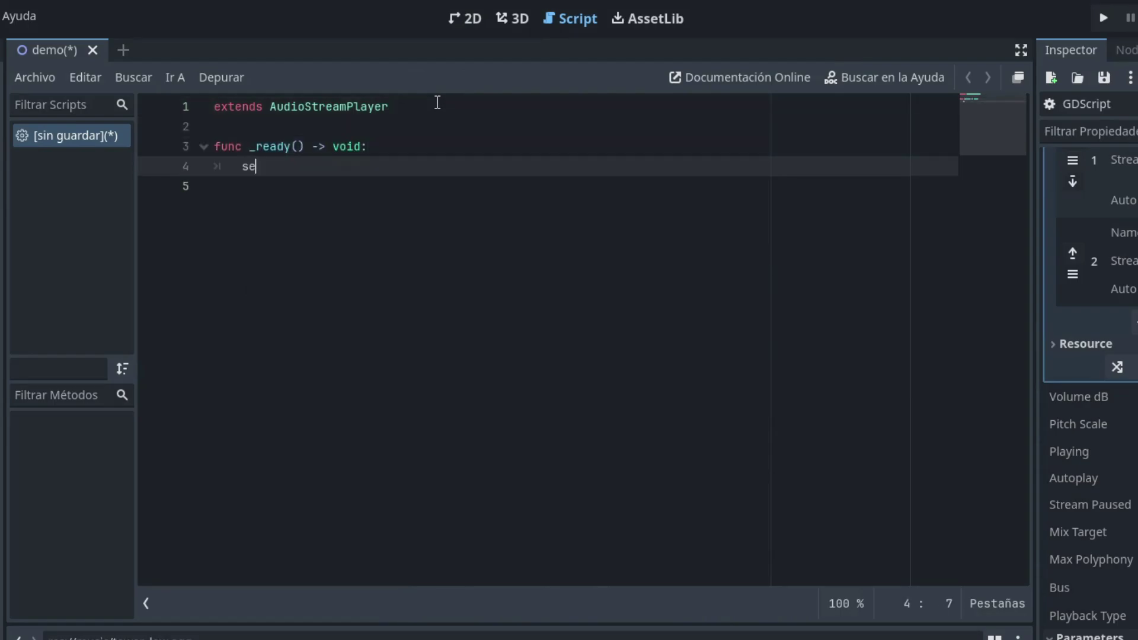
{"action": "type", "text": "lf.pl"}
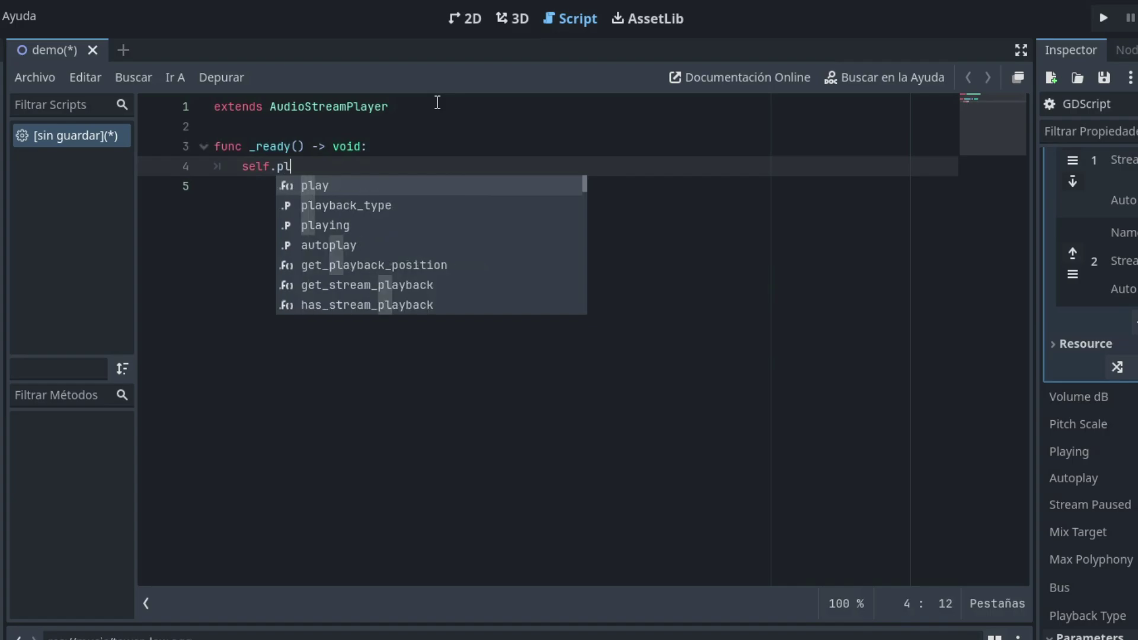
{"action": "key", "text": "Return"}
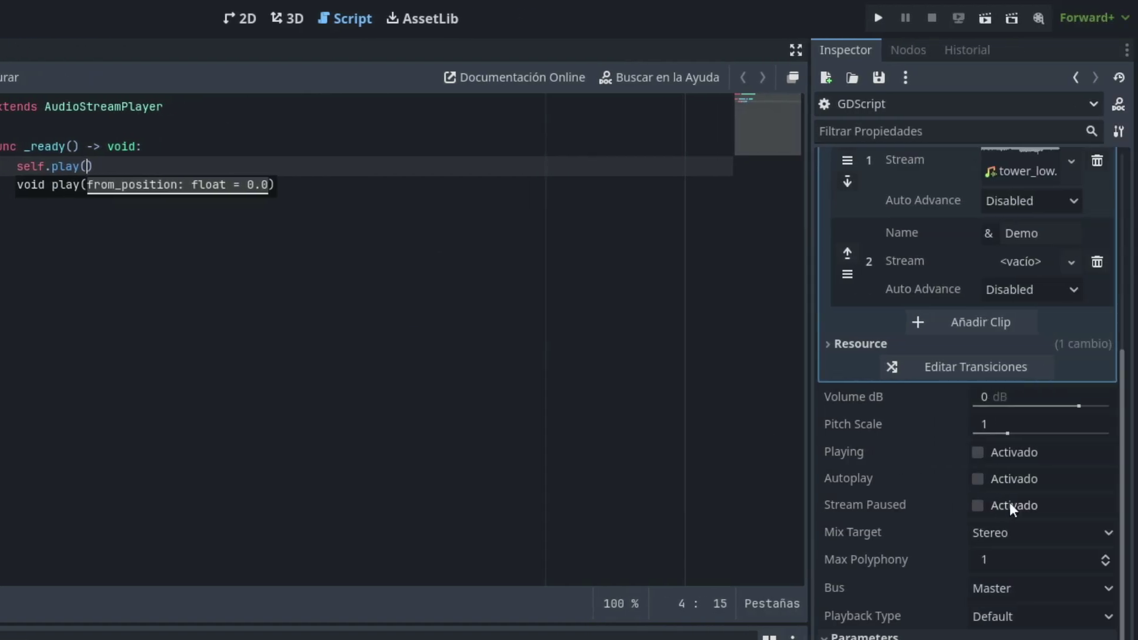
Step: Keep Tower Intro as Initial Clip and copy the Switch to Clip parameter's property path
{"action": "scroll", "coordinate": [1014, 486], "scroll_direction": "up", "scroll_amount": 5}
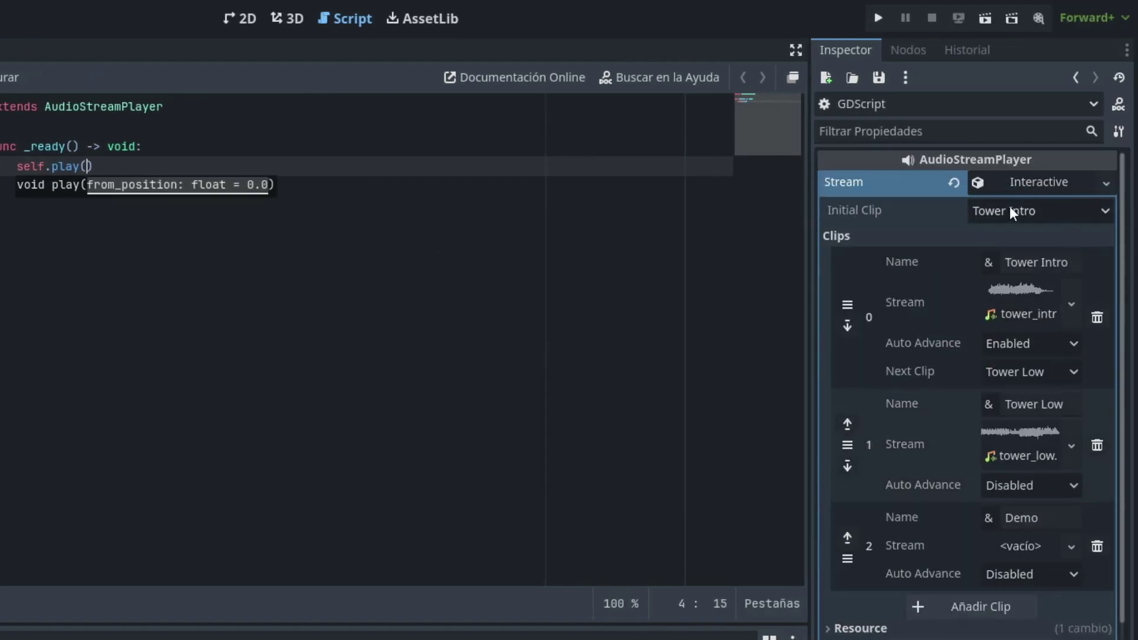
{"action": "left_click", "coordinate": [1037, 208]}
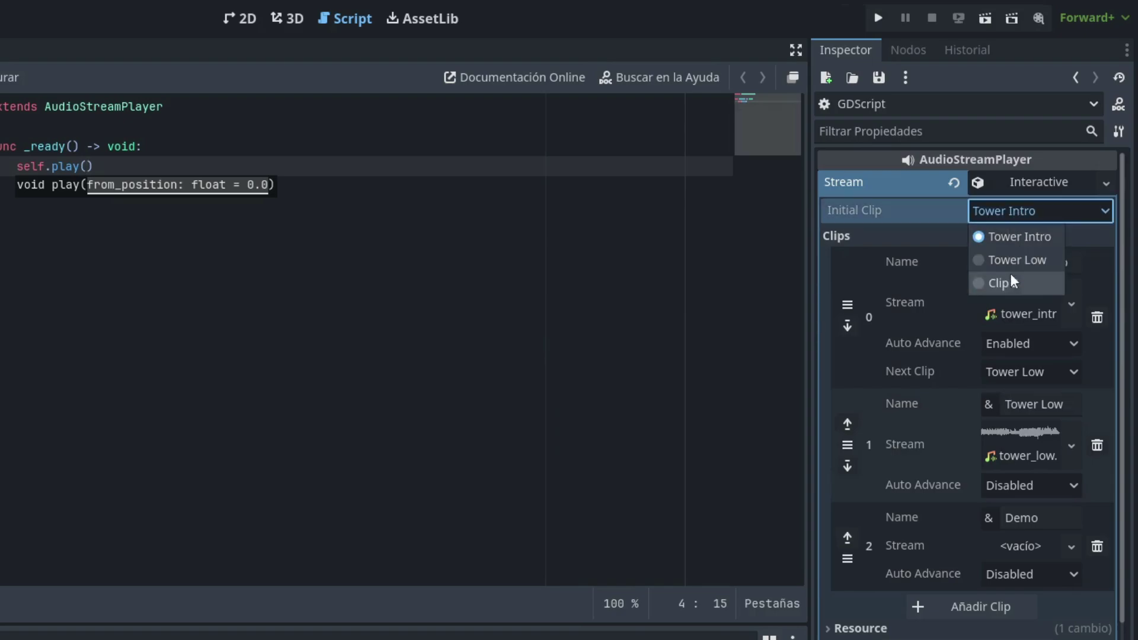
{"action": "left_click", "coordinate": [1010, 236]}
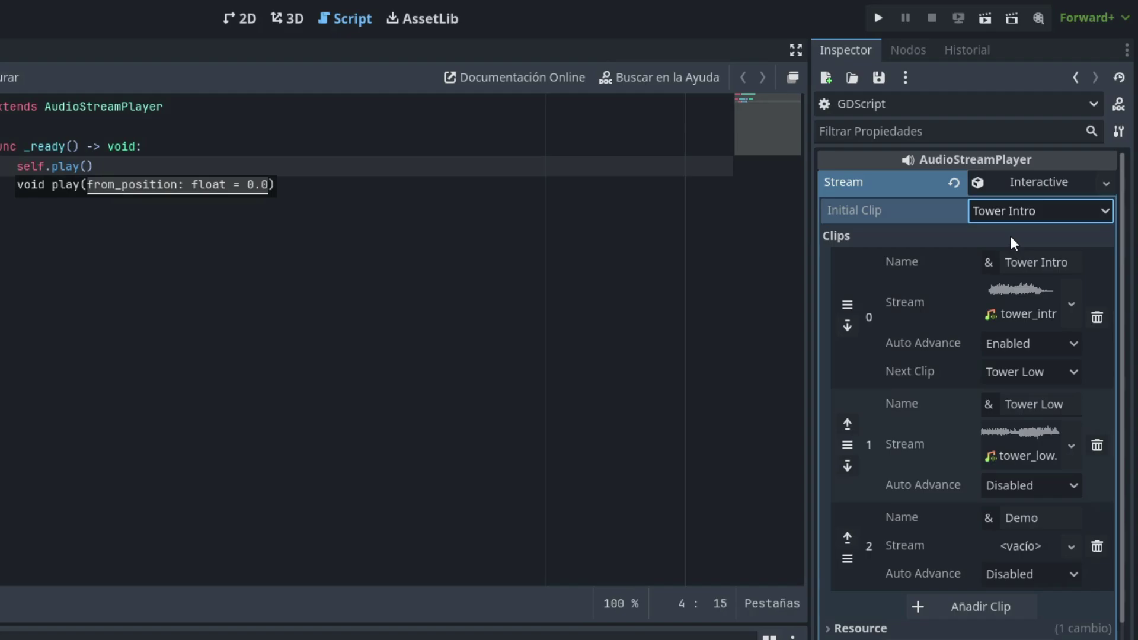
{"action": "scroll", "coordinate": [1010, 235], "scroll_direction": "down", "scroll_amount": 5}
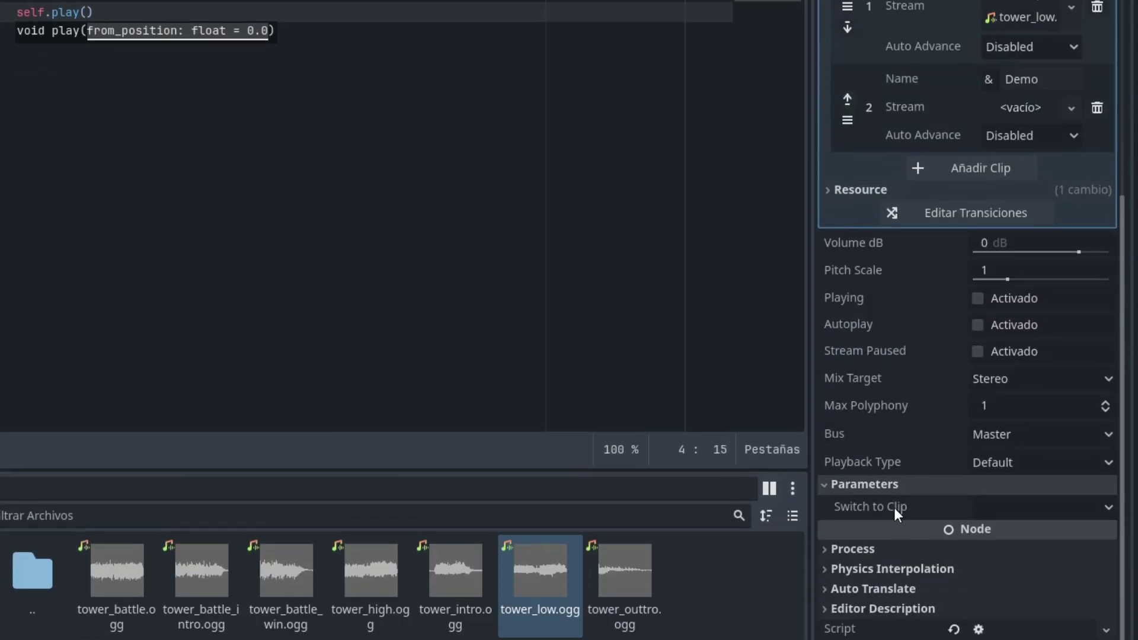
{"action": "right_click", "coordinate": [894, 508]}
{"action": "left_click", "coordinate": [925, 562]}
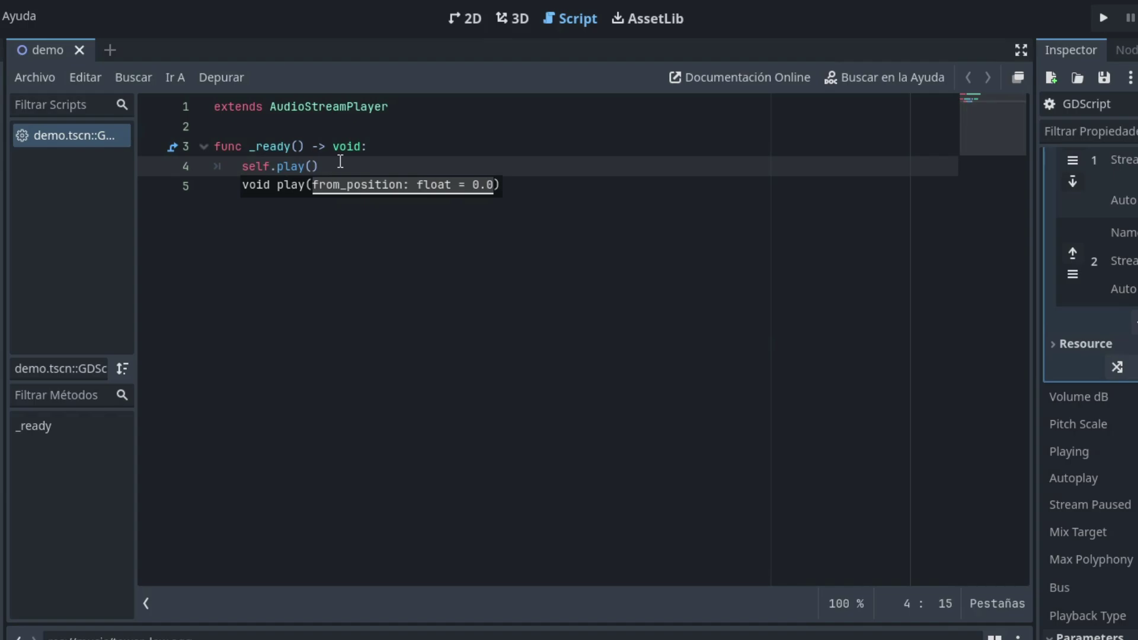
Step: Add the line self["parameters/switch_to_clip"] = "Demo" below self.play() in _ready()
{"action": "left_click", "coordinate": [340, 161]}
{"action": "key", "text": "Return"}
{"action": "type", "text": "self"}
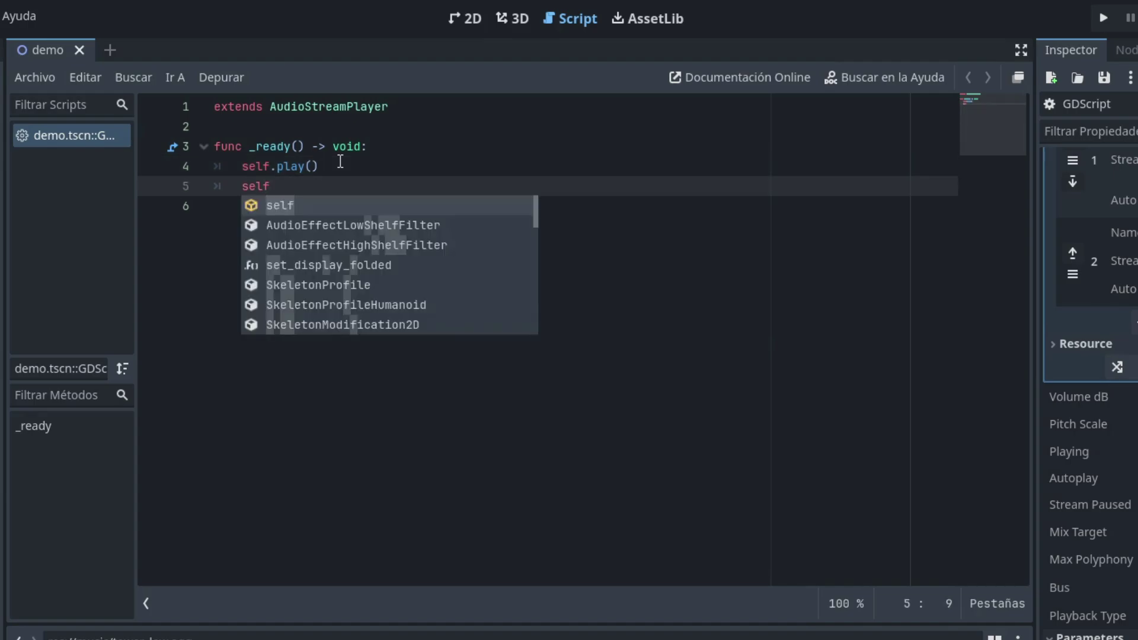
{"action": "type", "text": "[]"}
{"action": "type", "text": "\""}
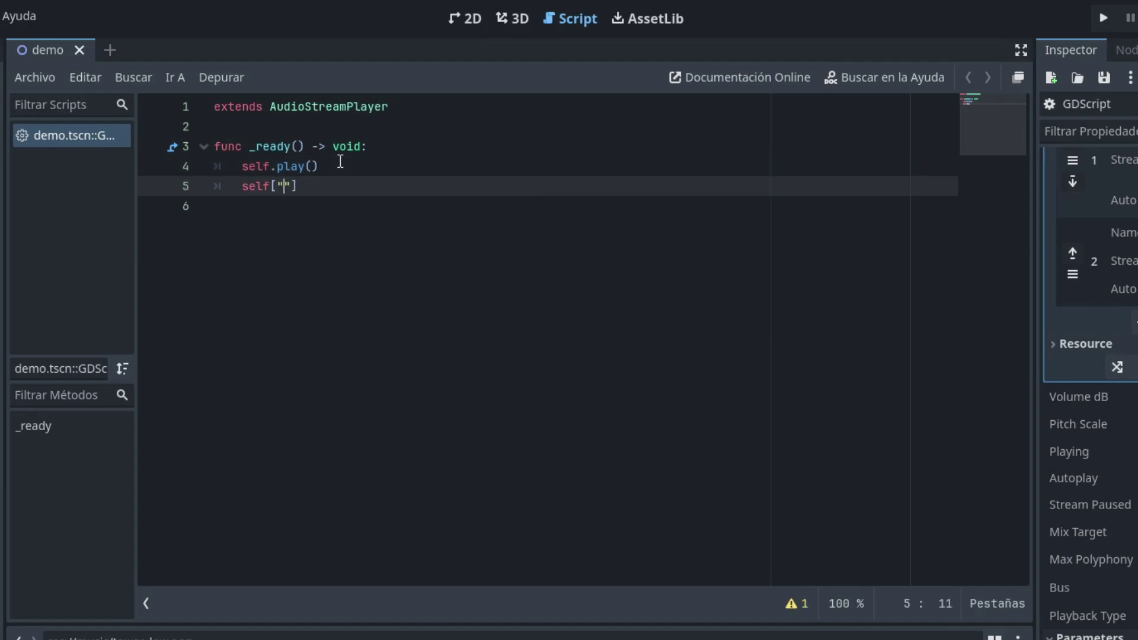
{"action": "type", "text": "parameters/switch_to_clip"}
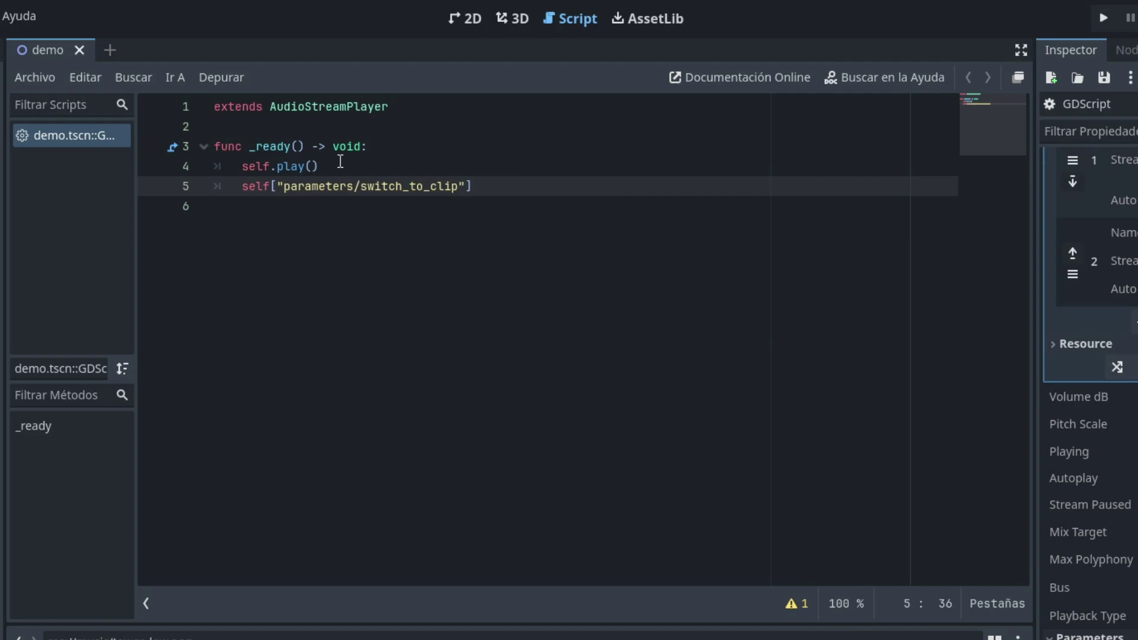
{"action": "left_click", "coordinate": [496, 187]}
{"action": "type", "text": "= \""}
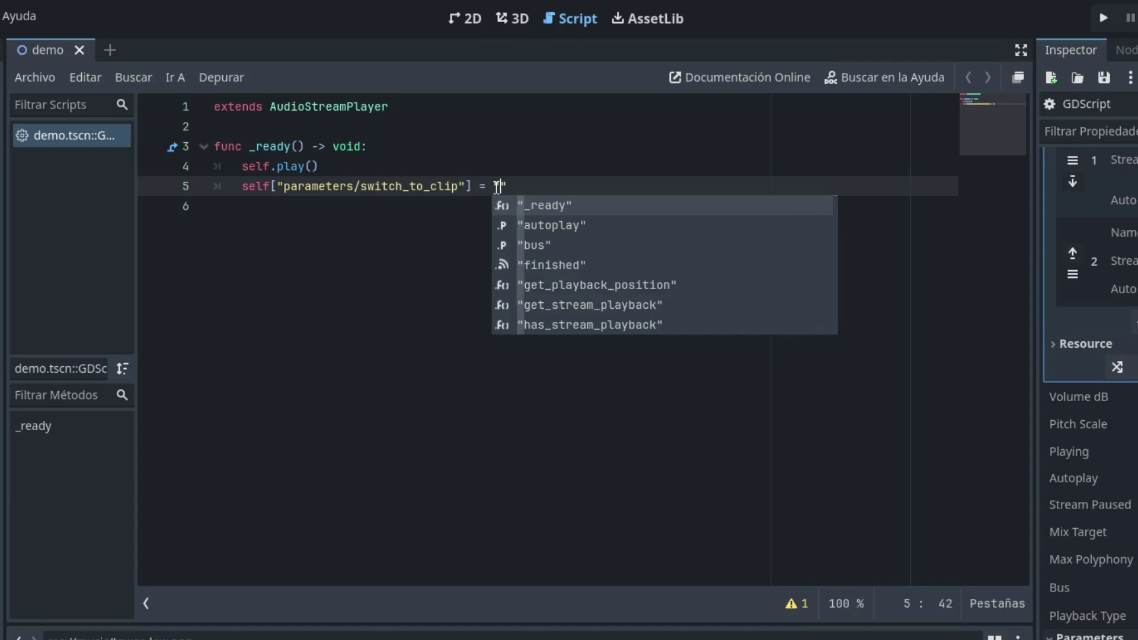
{"action": "type", "text": "Demo"}
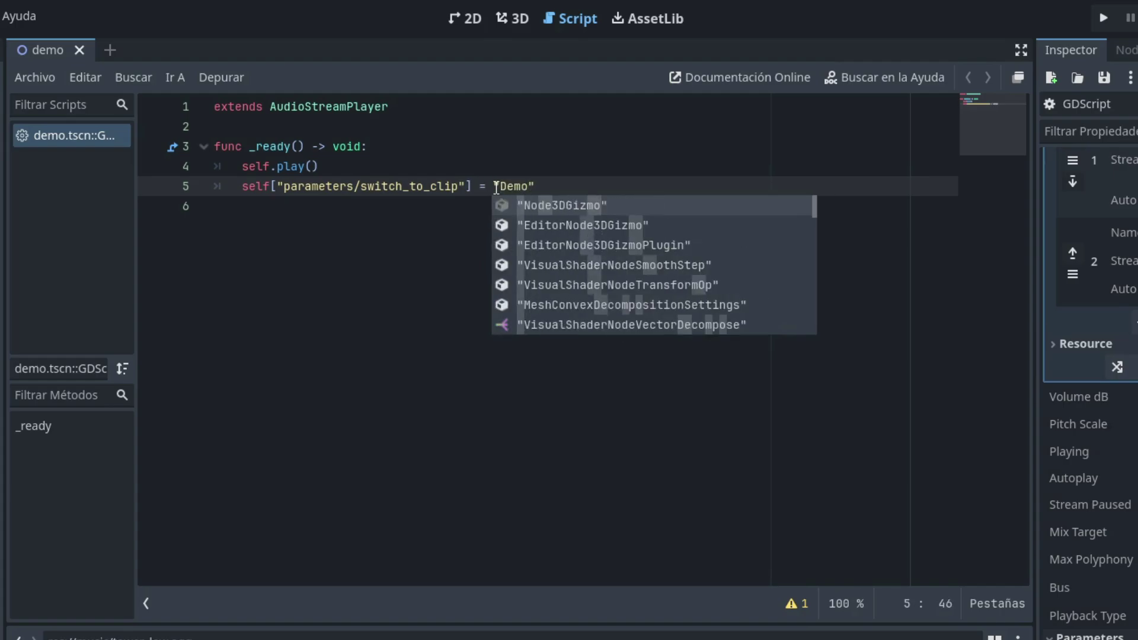
{"action": "left_click", "coordinate": [495, 187]}
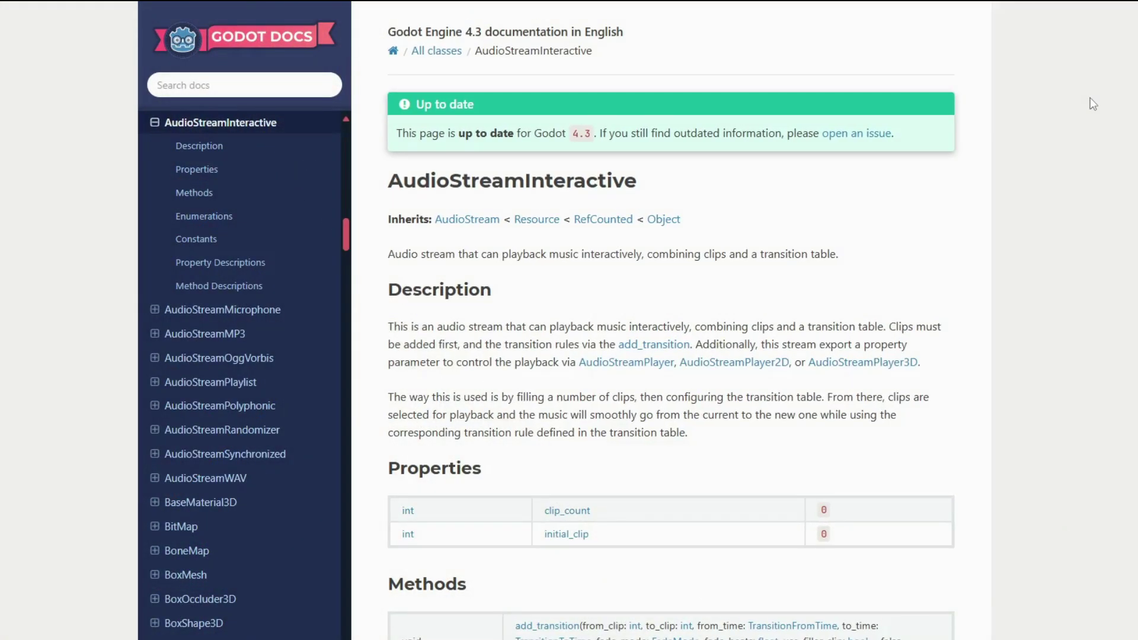
Step: Scroll to the AudioStreamInteractive Methods table and select set_clip_stream(clip_index, stream)
{"action": "scroll", "coordinate": [1091, 137], "scroll_direction": "down", "scroll_amount": 2}
{"action": "scroll", "coordinate": [1087, 160], "scroll_direction": "down", "scroll_amount": 4}
{"action": "scroll", "coordinate": [1055, 196], "scroll_direction": "down", "scroll_amount": 3}
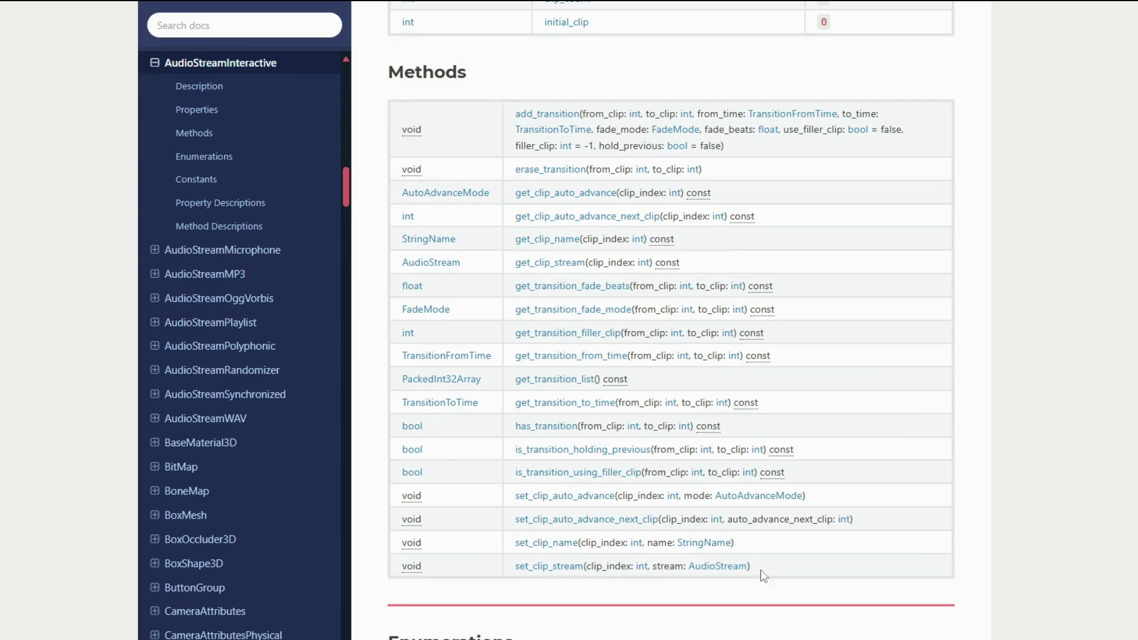
{"action": "left_click_drag", "start_coordinate": [760, 570], "coordinate": [498, 570]}
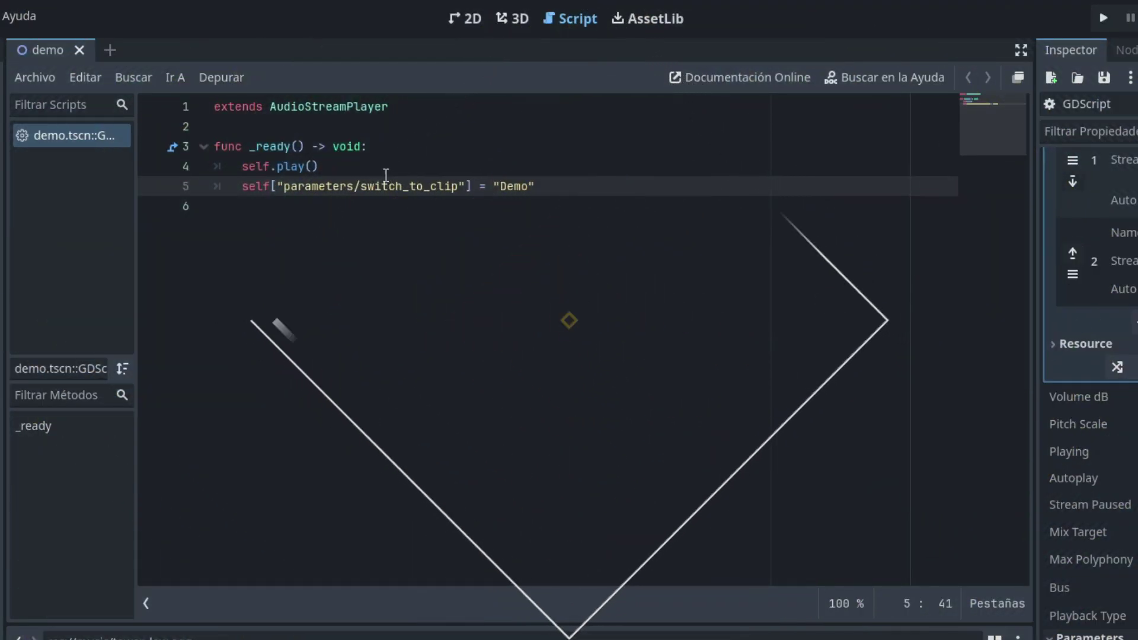
Step: Add self.stream.set_clip_stream(2, stream_demo) on a new line after self.play()
{"action": "left_click", "coordinate": [380, 173]}
{"action": "type", "text": "\"Demo"}
{"action": "key", "text": "Return"}
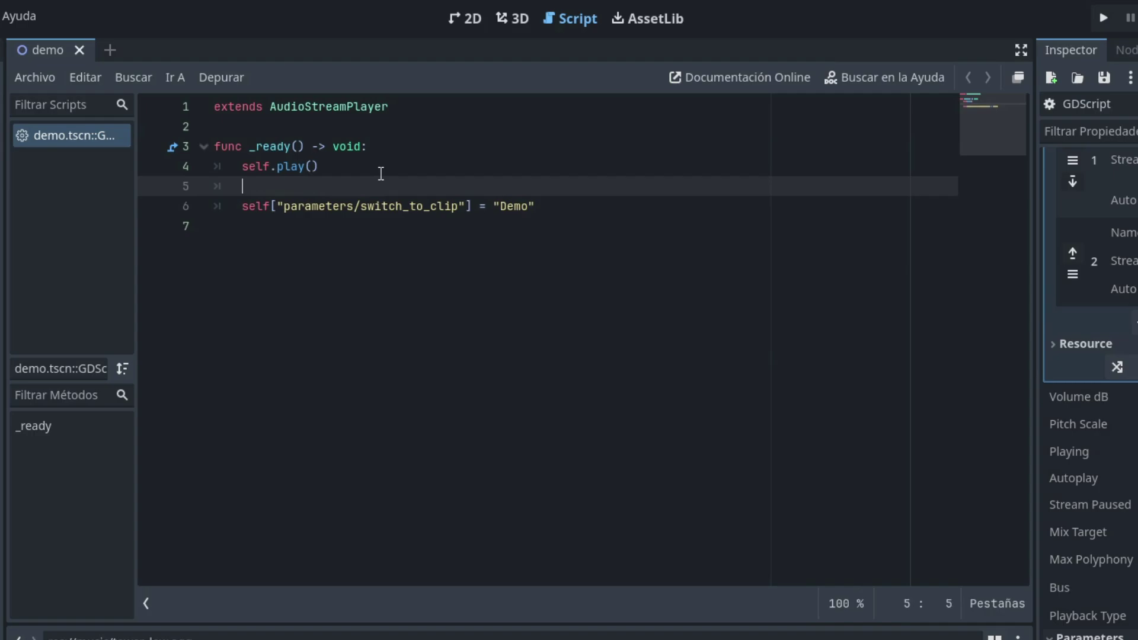
{"action": "type", "text": "self.stre"}
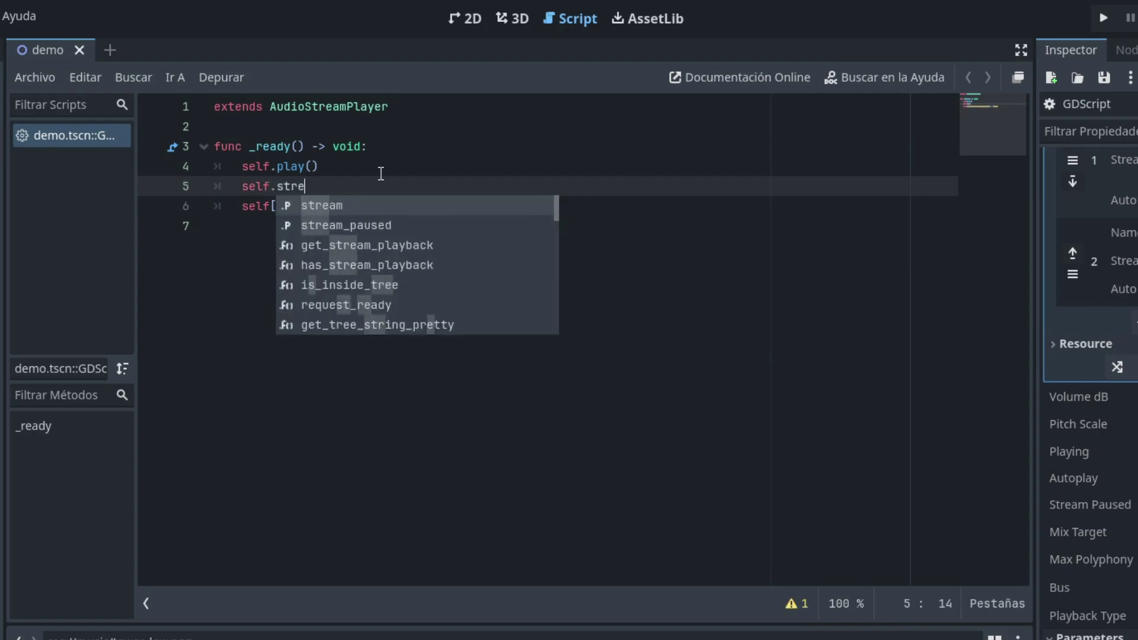
{"action": "key", "text": "Return"}
{"action": "type", "text": ".set_cl"}
{"action": "type", "text": "i"}
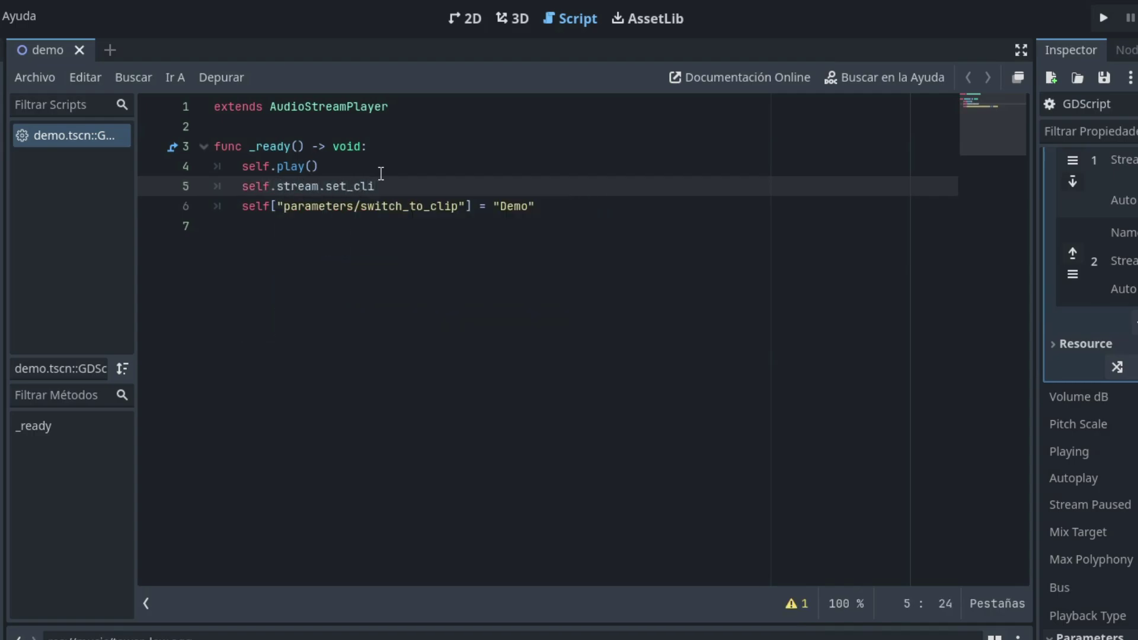
{"action": "type", "text": "p_stream()"}
{"action": "scroll", "coordinate": [908, 358], "scroll_direction": "up", "scroll_amount": 3}
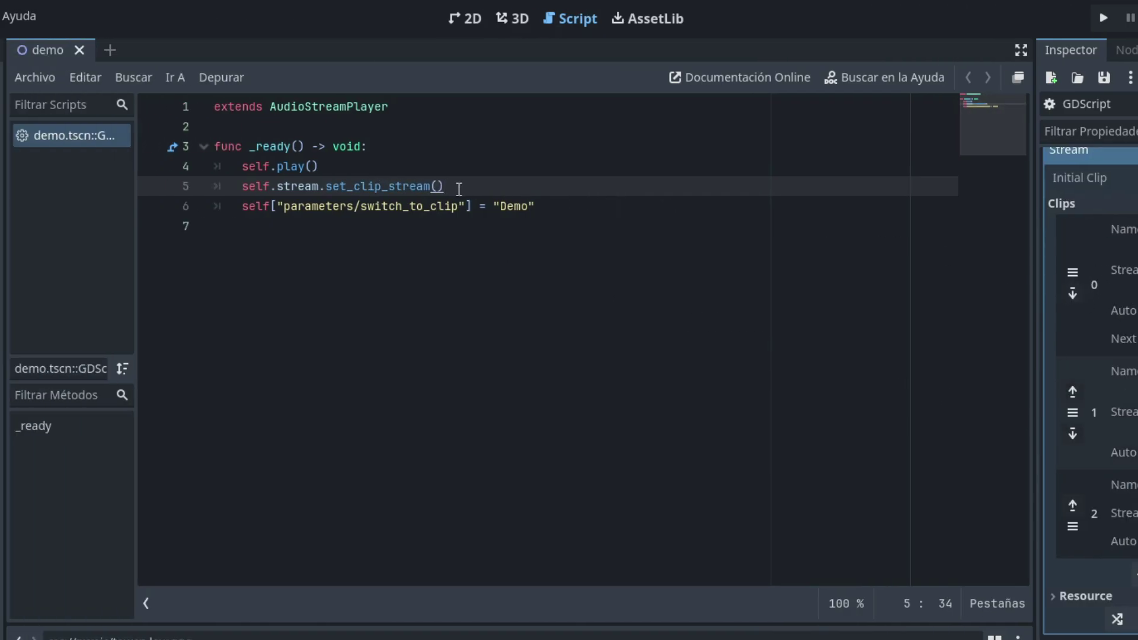
{"action": "left_click", "coordinate": [437, 186]}
{"action": "type", "text": "2, s"}
{"action": "type", "text": "tream_demo"}
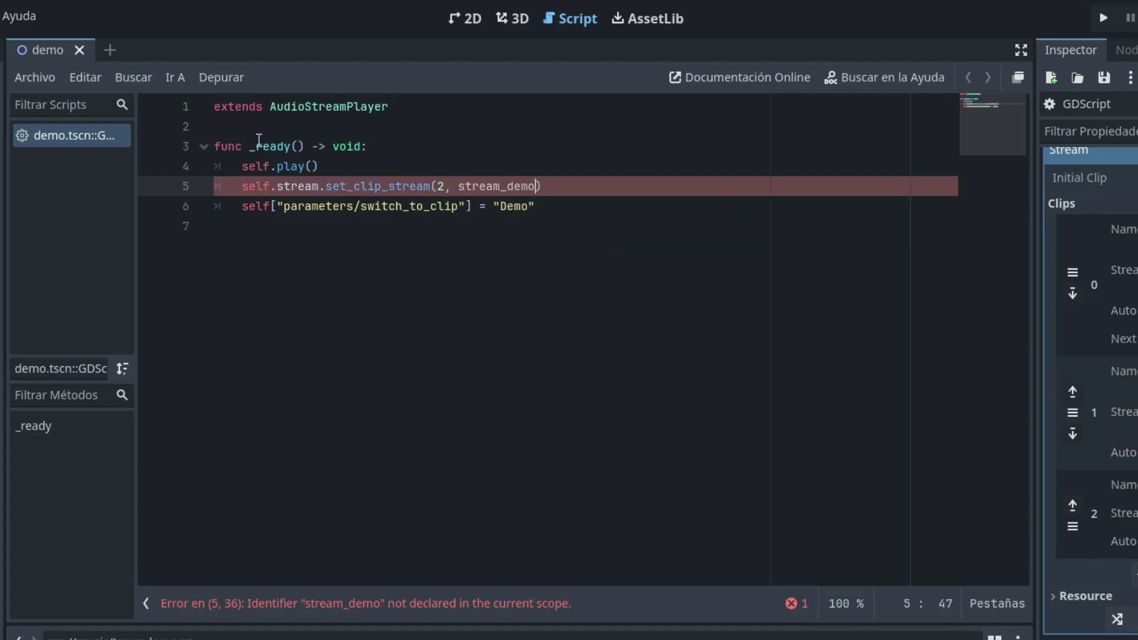
{"action": "left_click", "coordinate": [264, 124]}
{"action": "key", "text": "Return"}
{"action": "key", "text": "Return"}
{"action": "key", "text": "Return"}
{"action": "key", "text": "Up"}
{"action": "key", "text": "Up"}
{"action": "type", "text": "@export"}
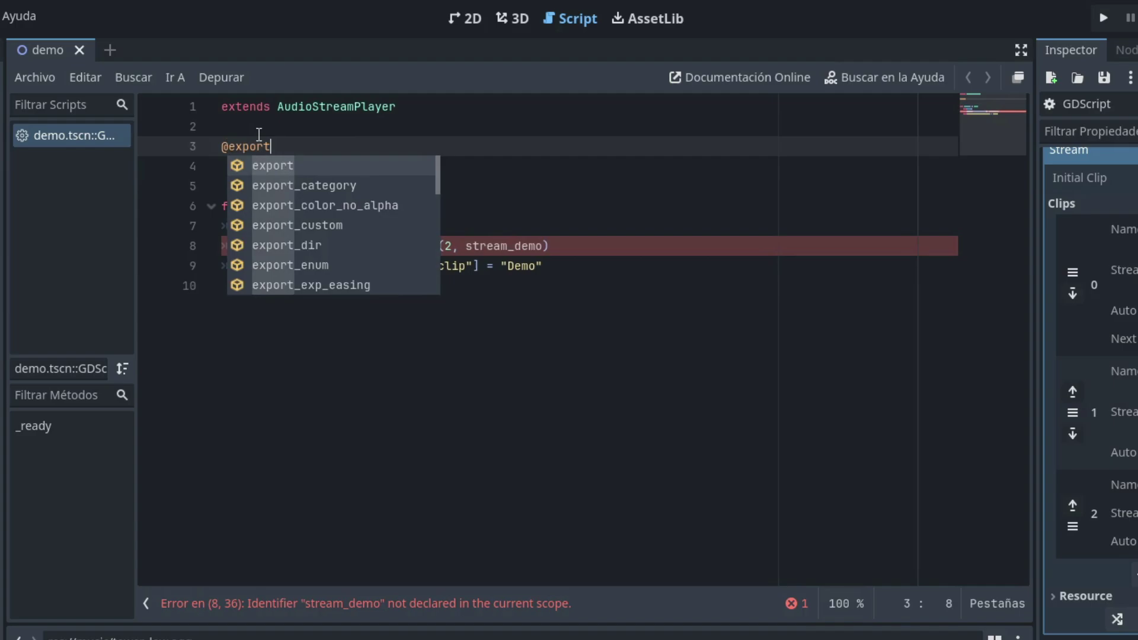
{"action": "type", "text": " var stream_"}
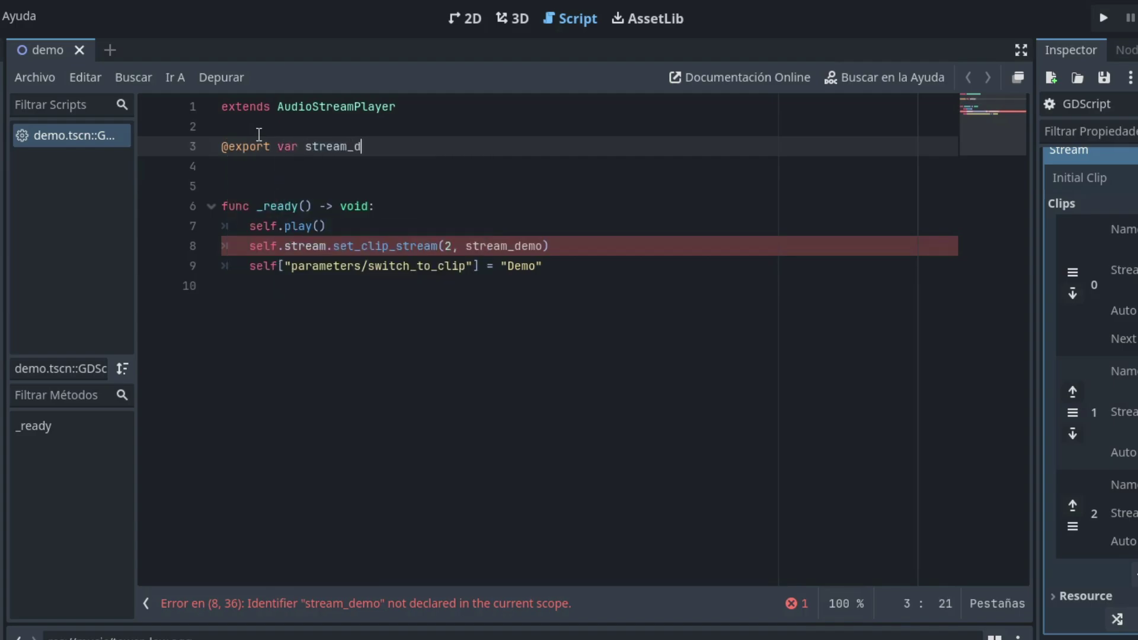
{"action": "type", "text": "demo : A"}
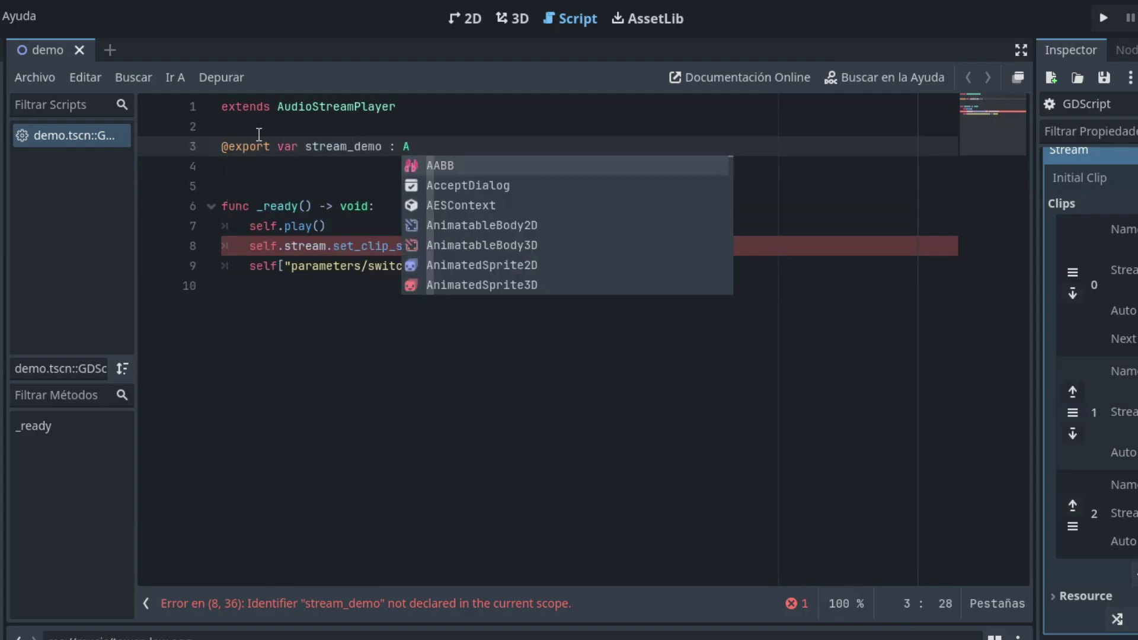
{"action": "type", "text": "udioStre"}
{"action": "key", "text": "Return"}
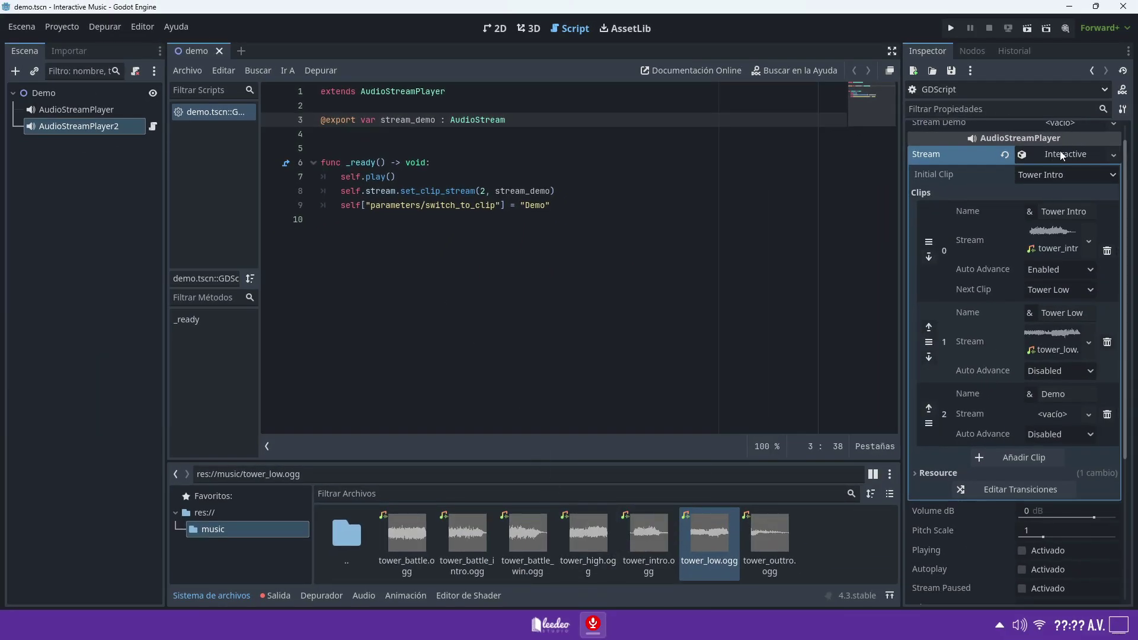
Step: Assign tower_low.ogg to the Stream Demo property and save demo.tscn
{"action": "scroll", "coordinate": [1060, 151], "scroll_direction": "up", "scroll_amount": 1}
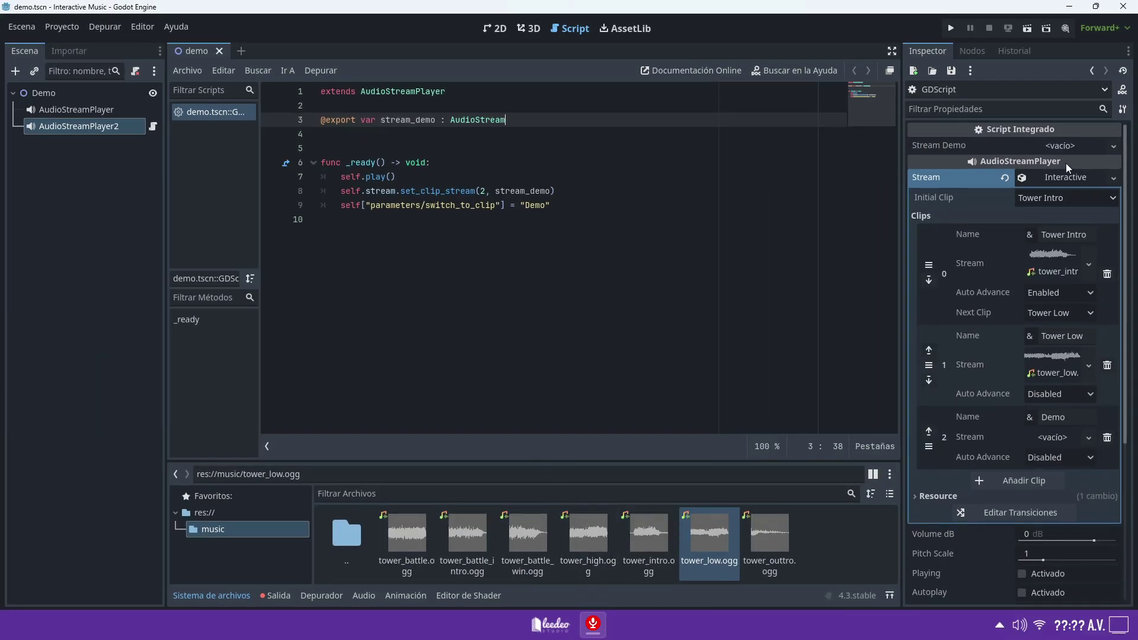
{"action": "left_click_drag", "start_coordinate": [707, 536], "coordinate": [1046, 144]}
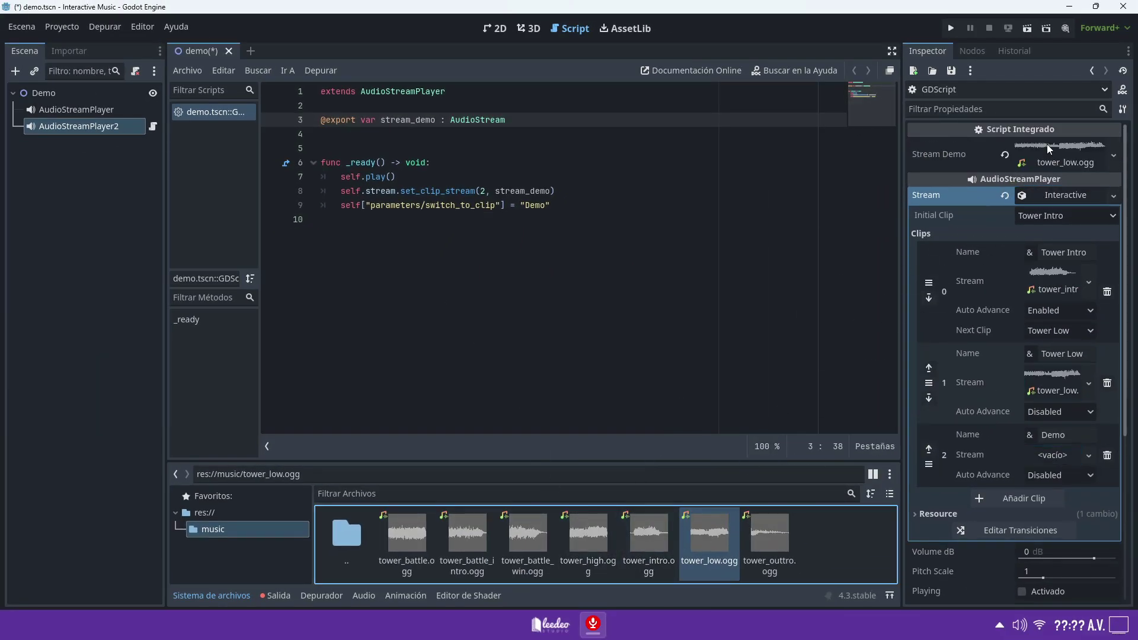
{"action": "key", "text": "ctrl+s"}
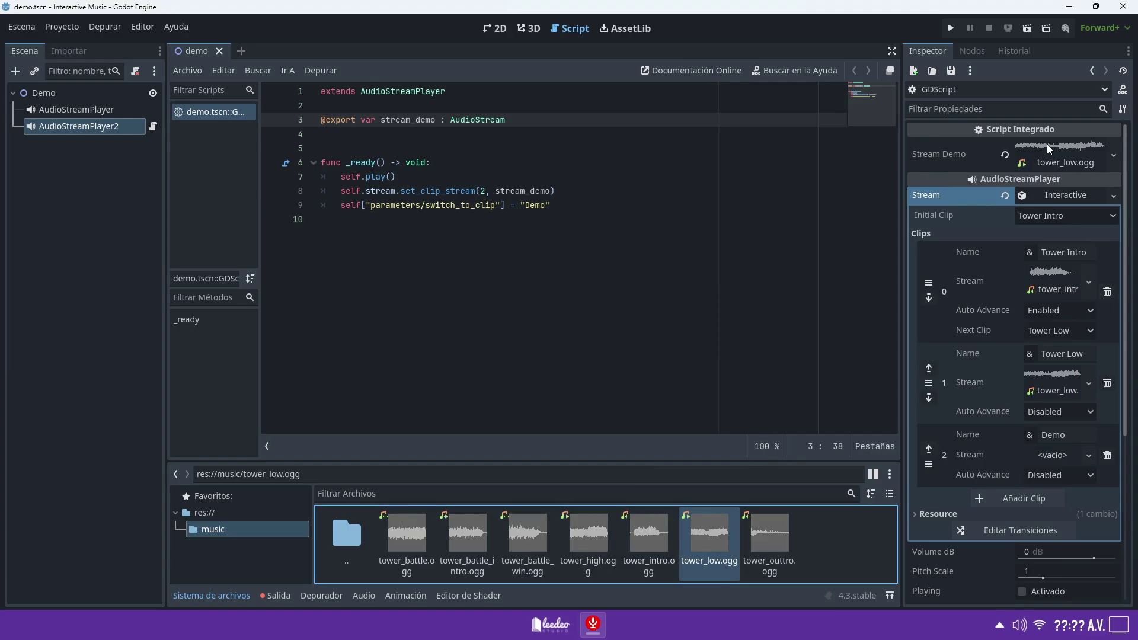